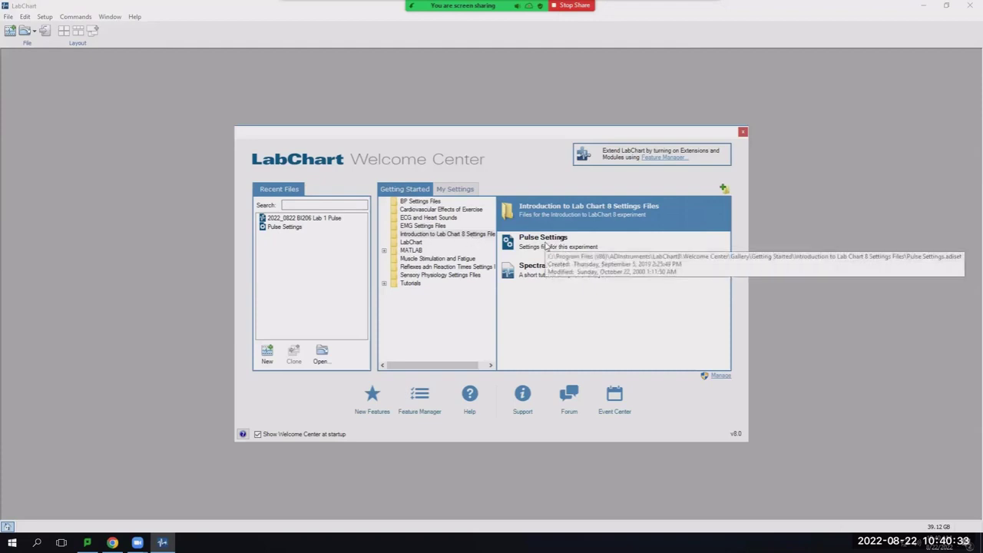
Step: Open Pulse Settings, maximize the chart, and record about 18 seconds of resting pulse
double_click(545, 245)
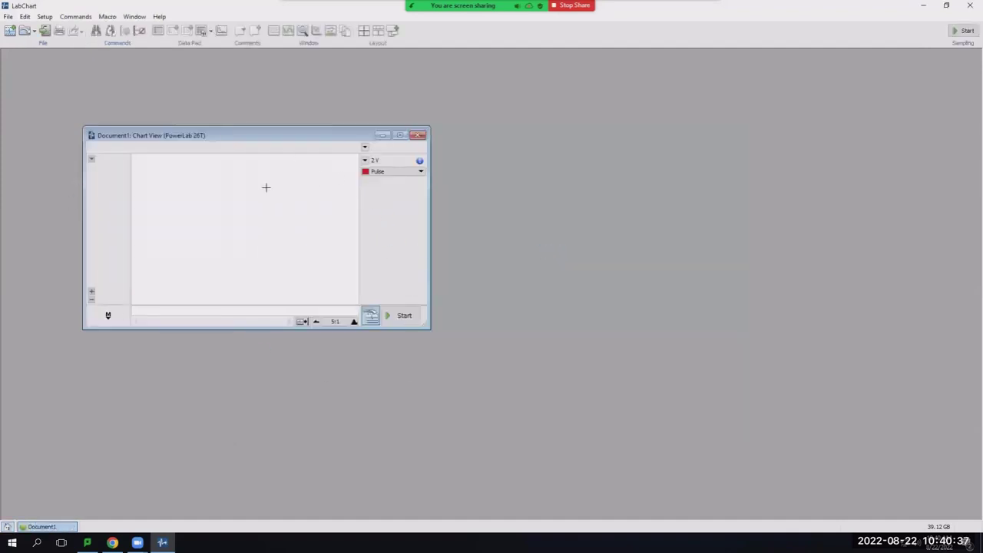
left_click(400, 135)
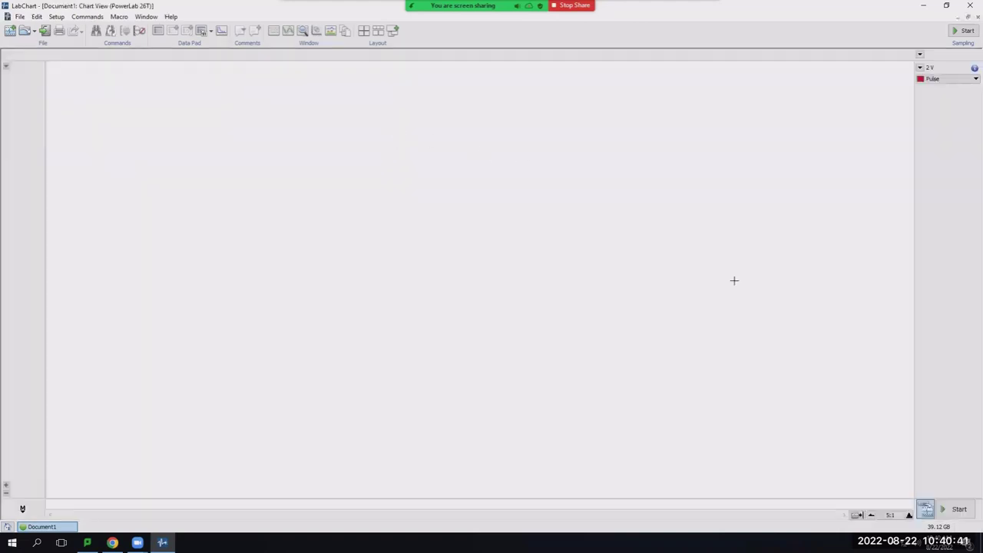
left_click(957, 509)
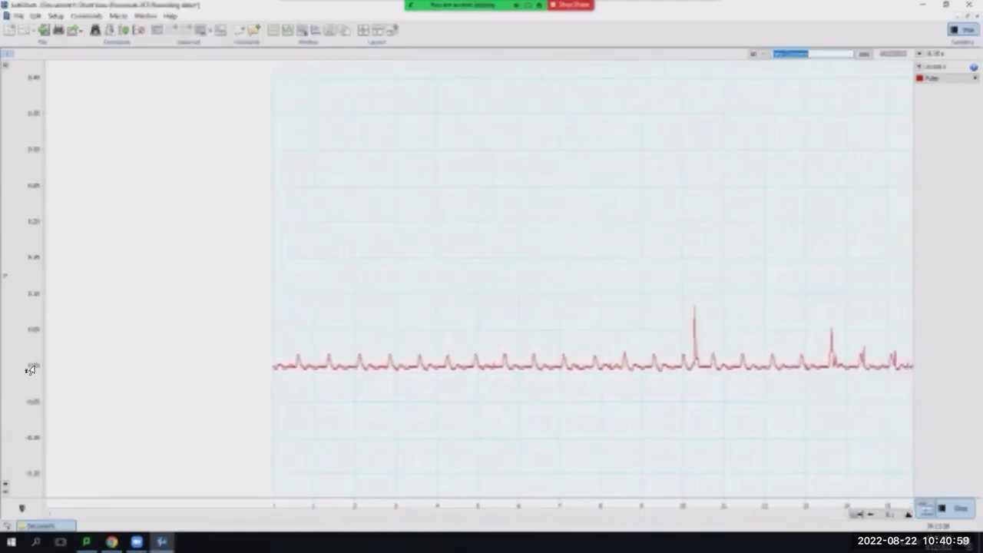
left_click(958, 509)
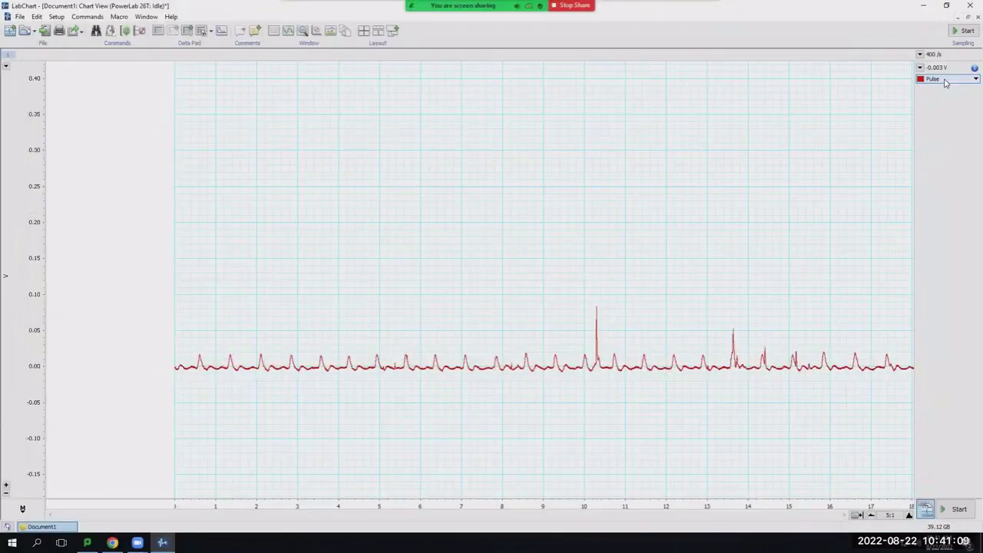
Step: Change the Pulse channel's Pulse Transducer input range from 2 V to 100 mV
left_click(969, 80)
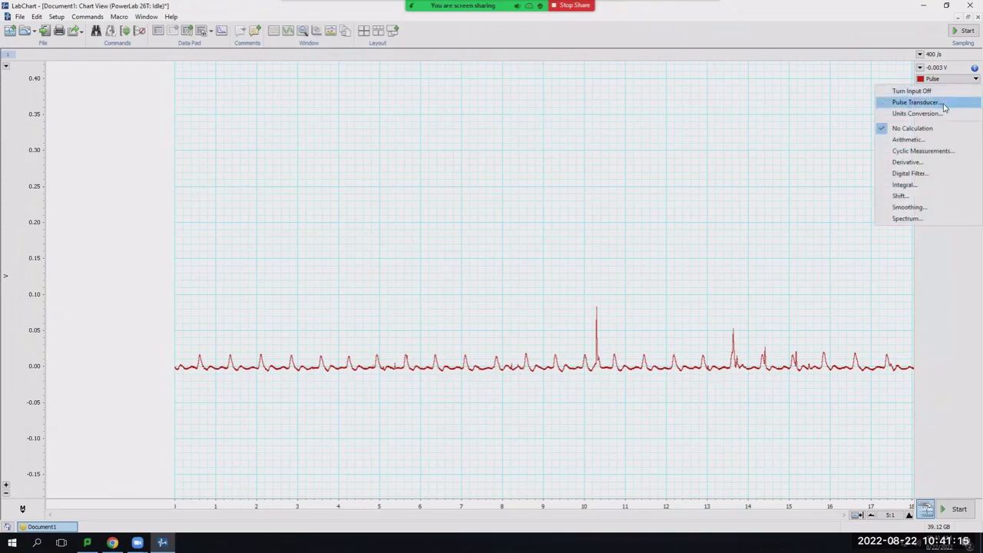
left_click(942, 102)
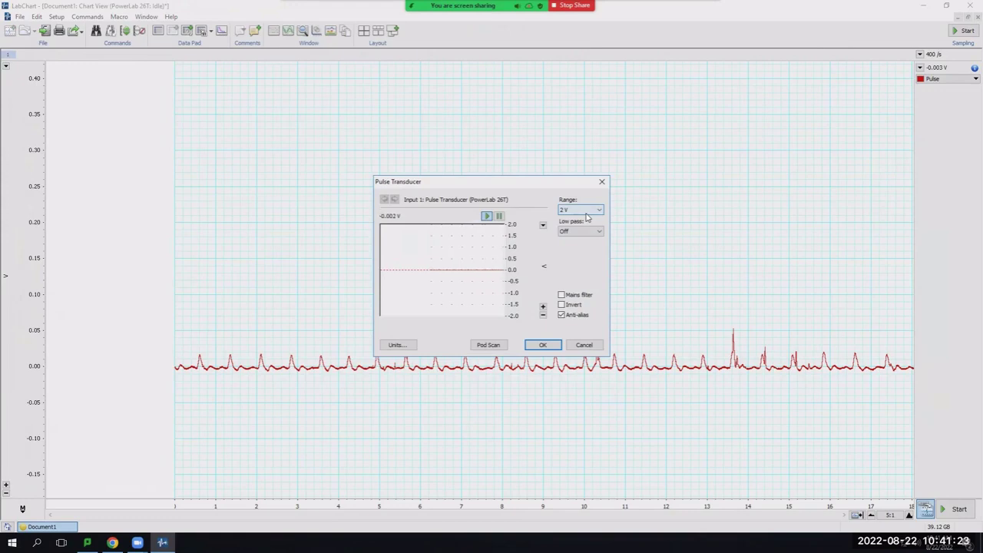
left_click(598, 210)
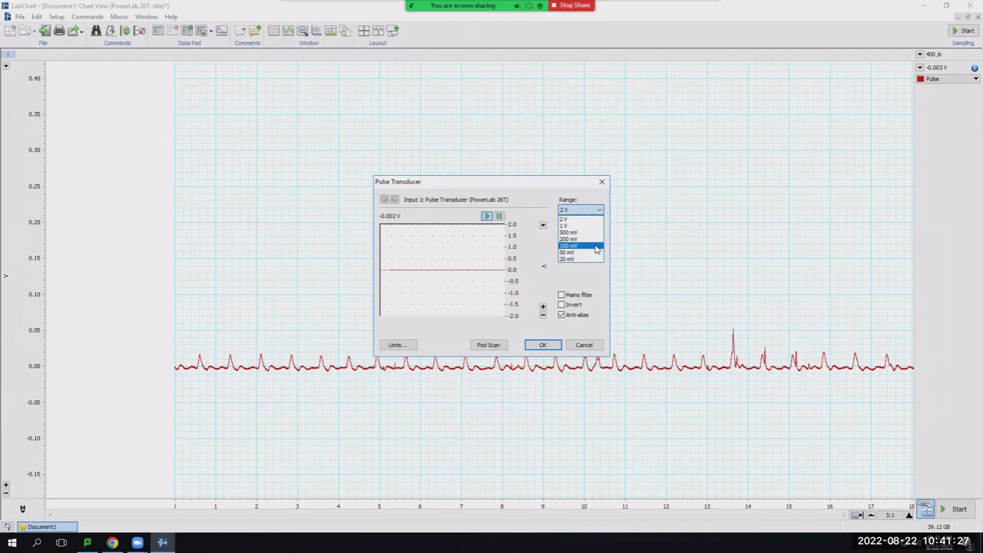
left_click(595, 246)
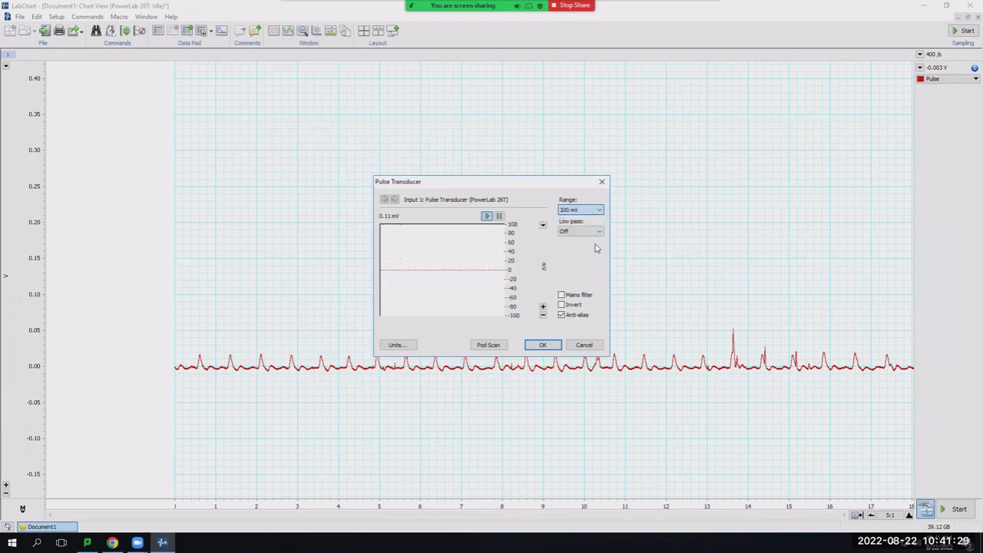
left_click(559, 347)
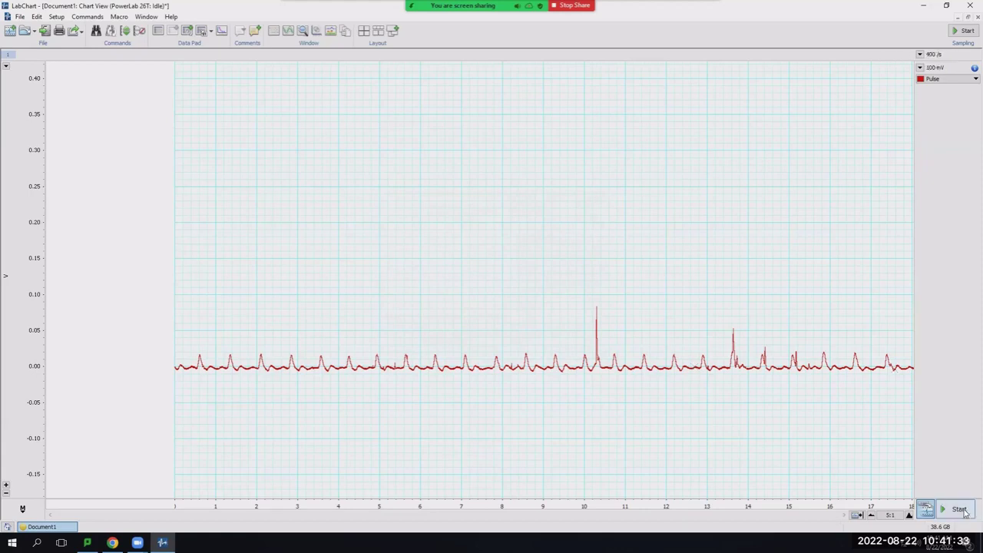
Step: Start a second, longer pulse recording at the 100 mV range
left_click(959, 510)
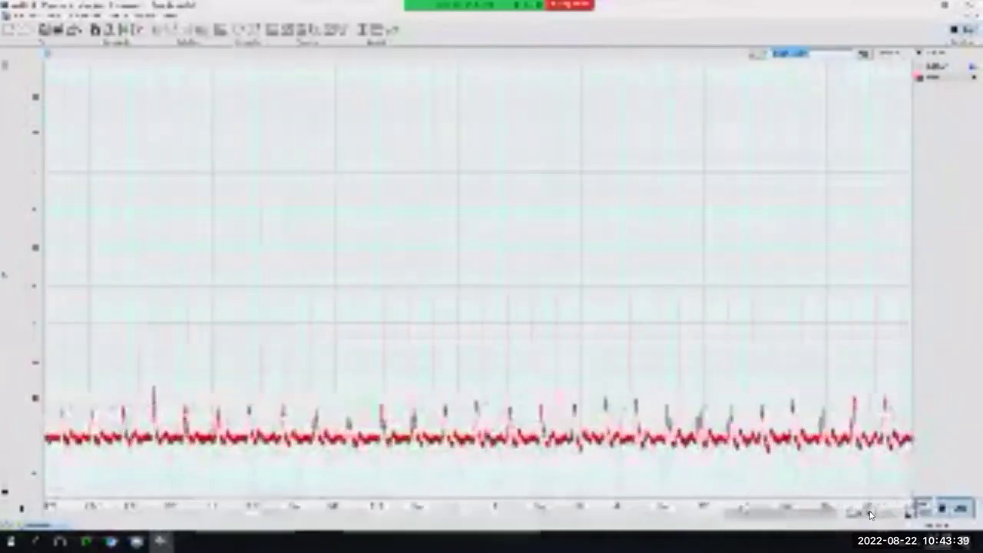
Step: Compress the time axis three times and auto-scale the Pulse channel to show 2:10–2:30
left_click(869, 514)
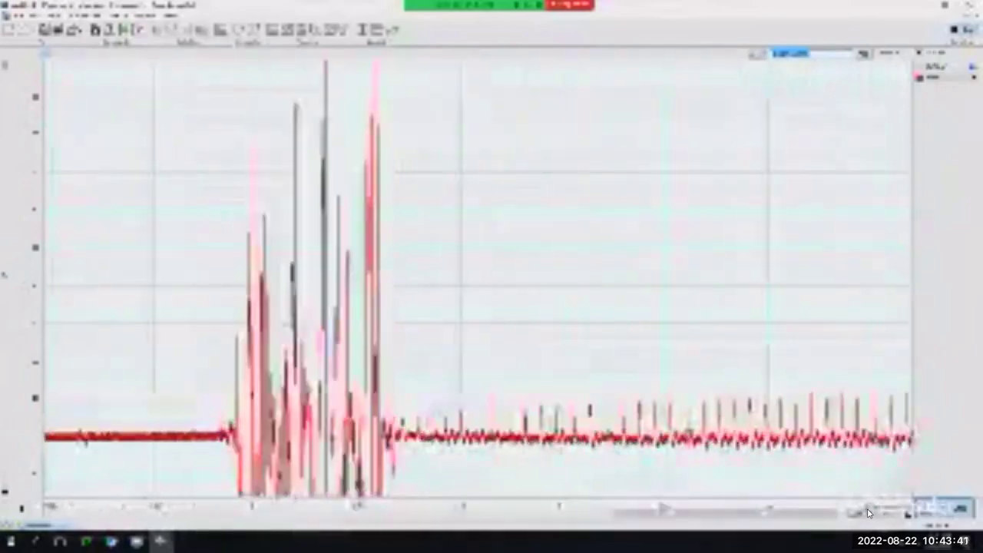
left_click(869, 514)
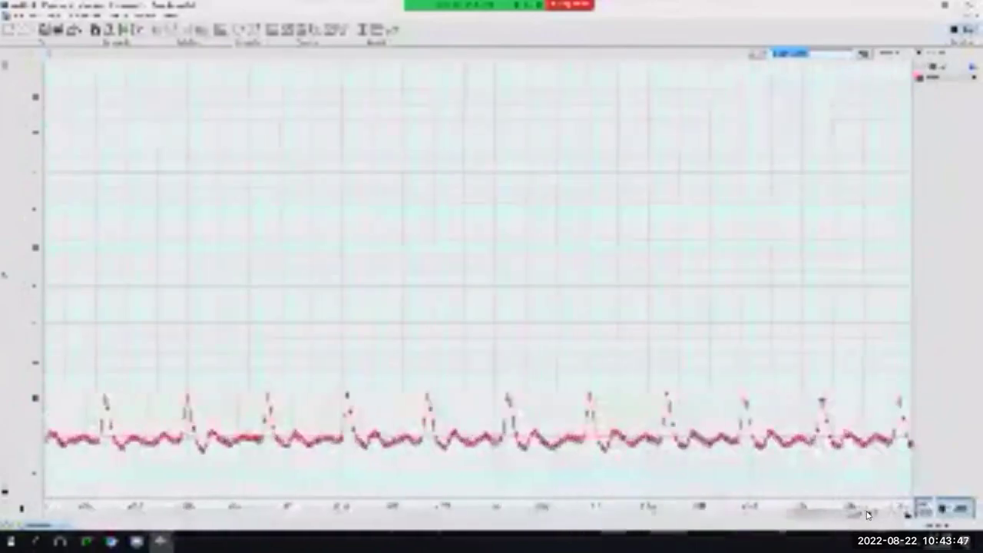
left_click(869, 513)
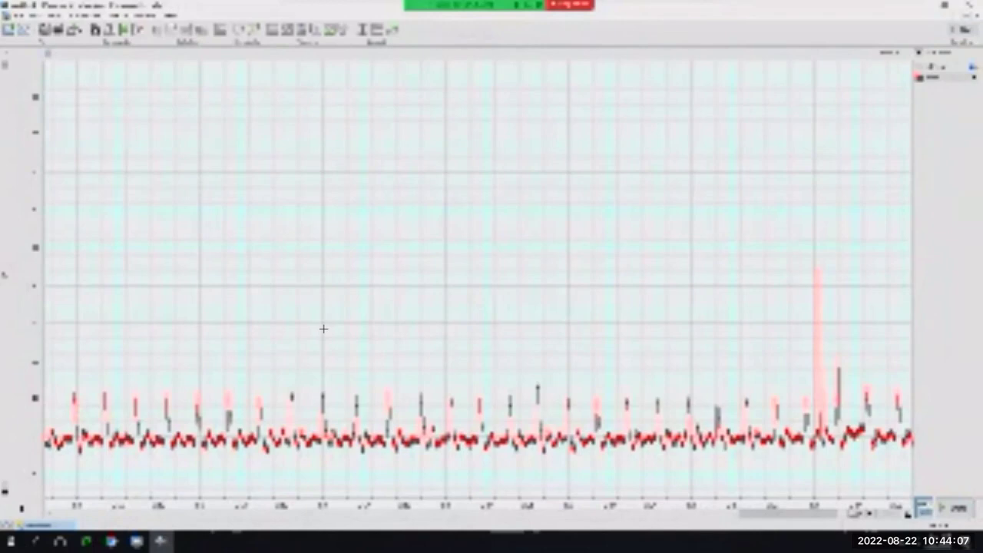
right_click(324, 328)
left_click(357, 334)
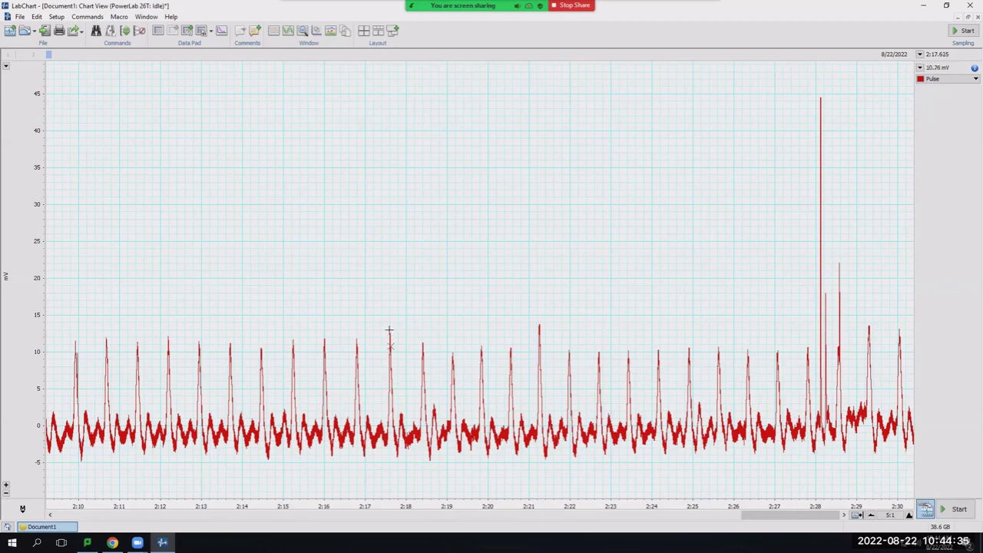
Step: Set a measurement marker and drag it onto the pulse peak top at 2:17.7
right_click(391, 335)
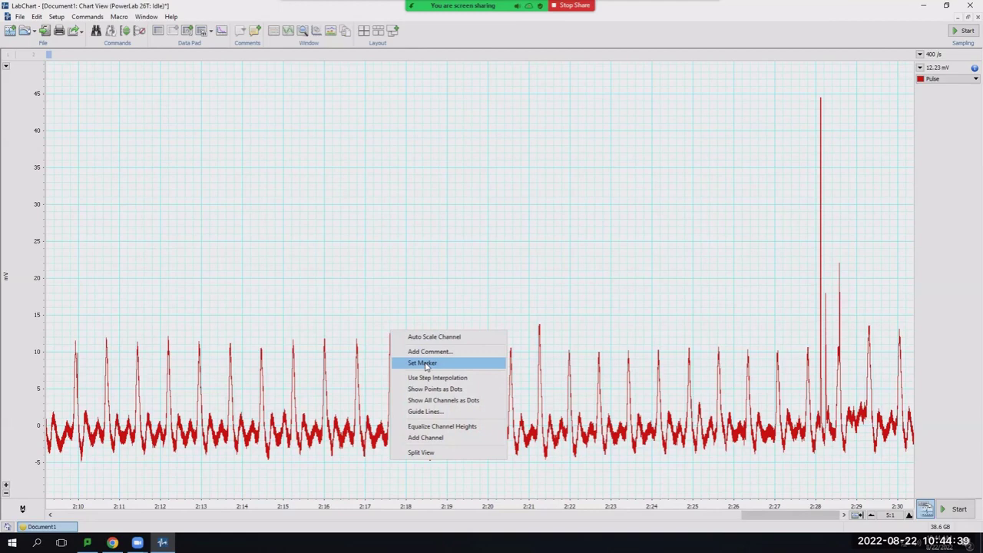
left_click(425, 363)
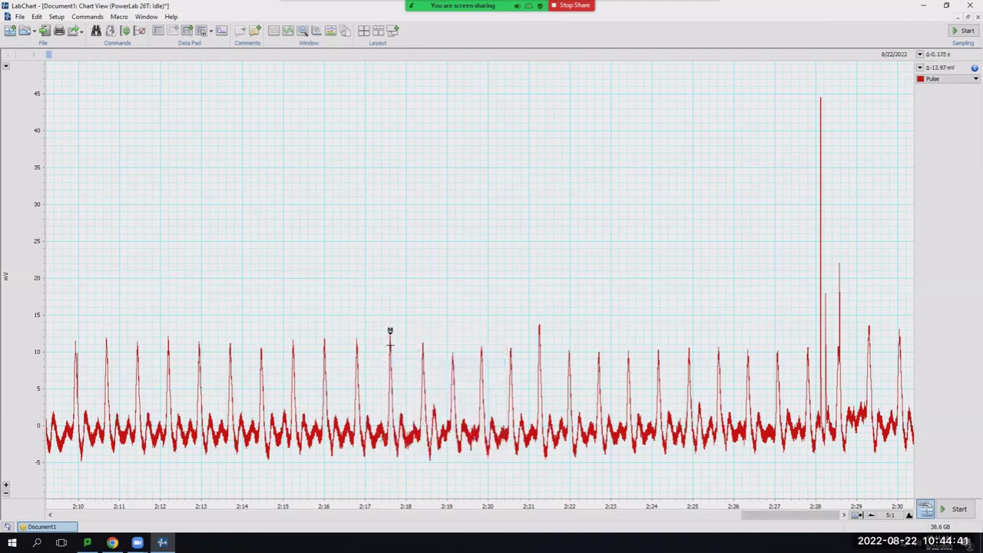
left_click_drag(390, 335, 399, 355)
left_click(388, 378)
left_click_drag(389, 380, 392, 335)
left_click_drag(391, 336, 390, 333)
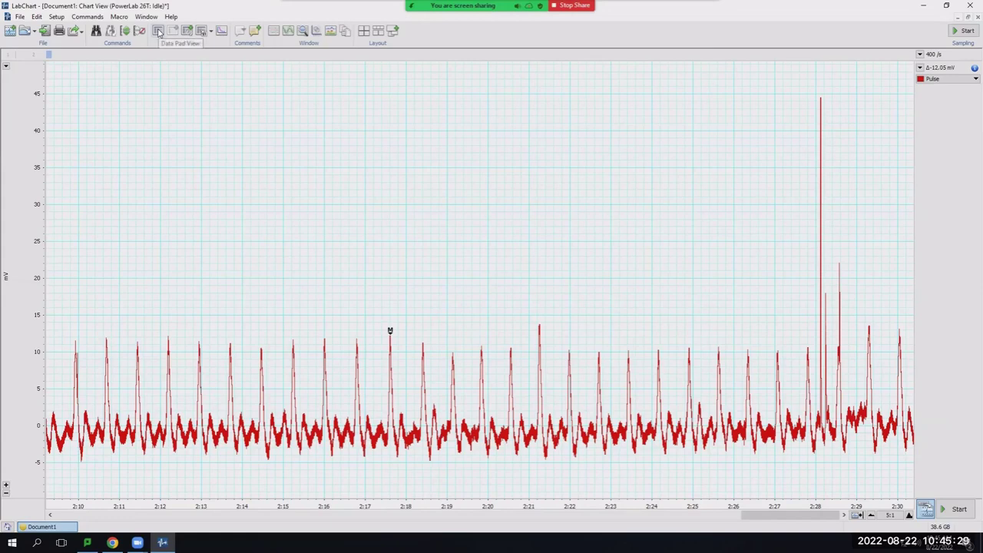
Step: Show the Data Pad and tile the windows with Chart View above and Data Pad below
left_click(159, 32)
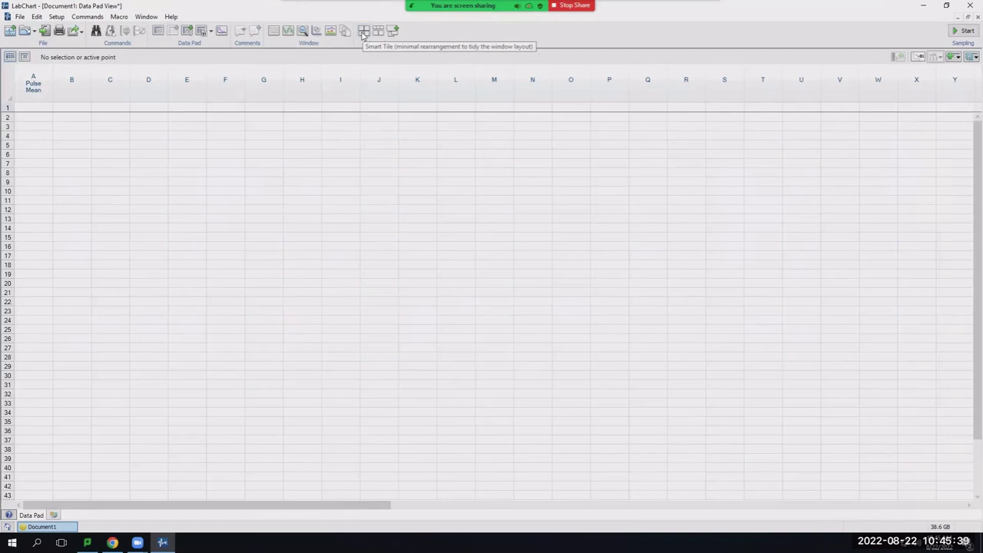
left_click(364, 32)
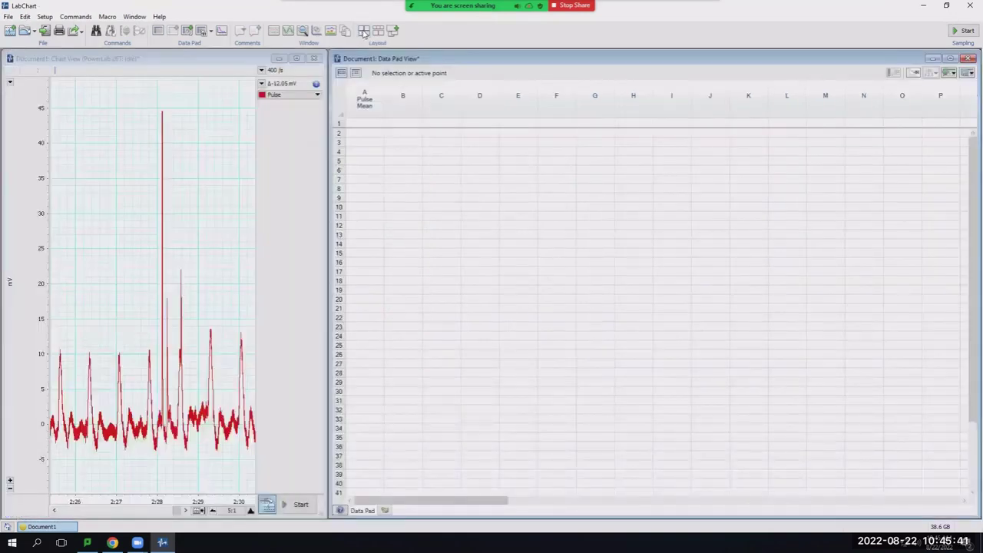
double_click(513, 60)
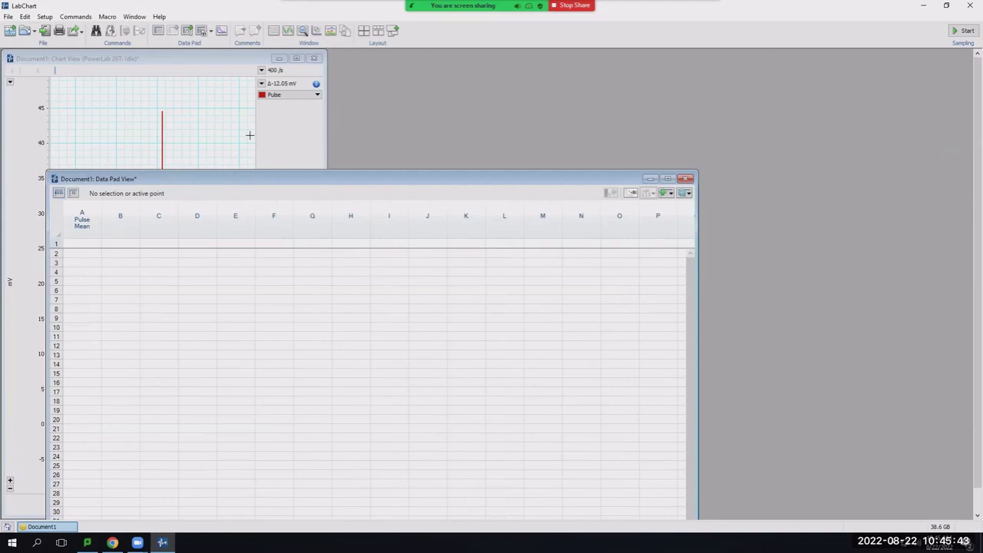
left_click_drag(439, 114, 504, 114)
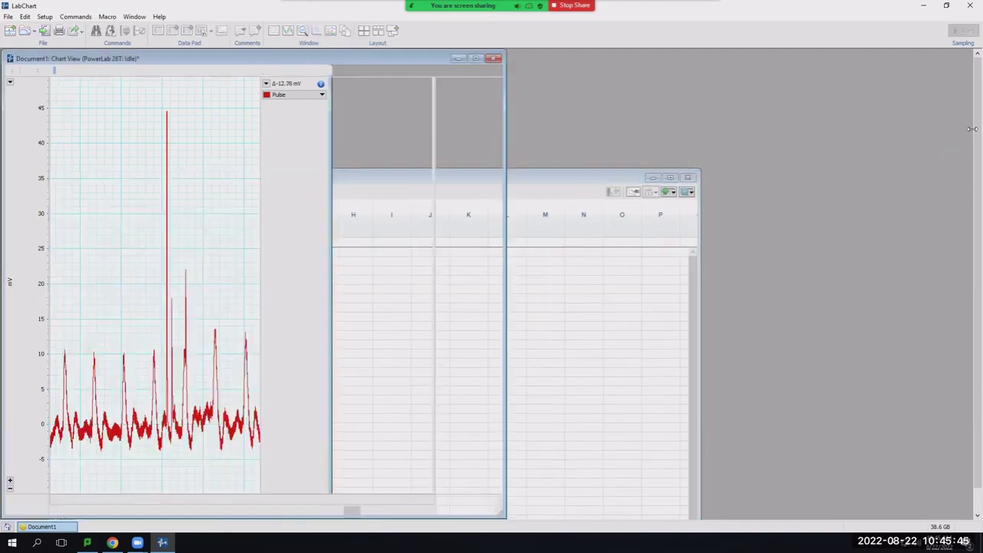
double_click(230, 59)
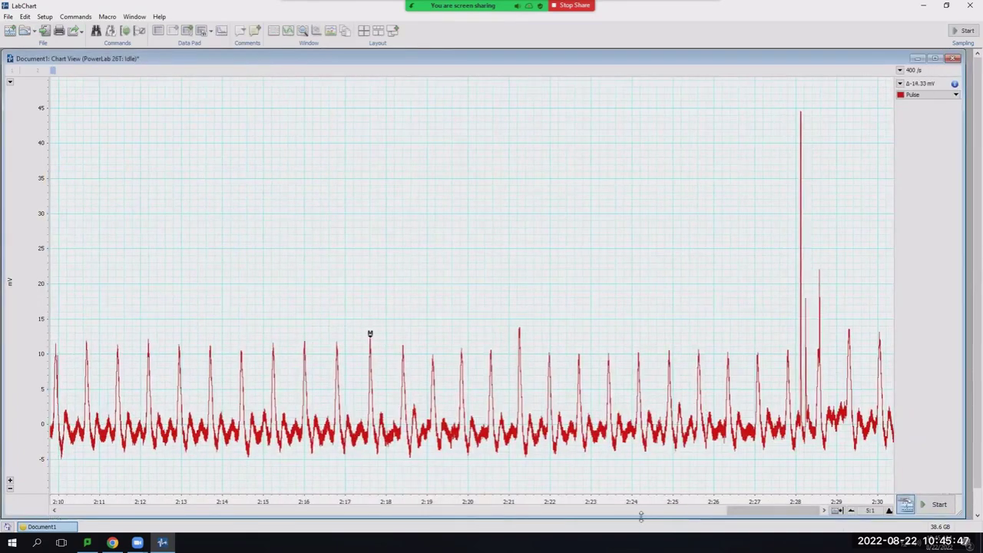
left_click_drag(642, 519, 602, 285)
left_click(635, 300)
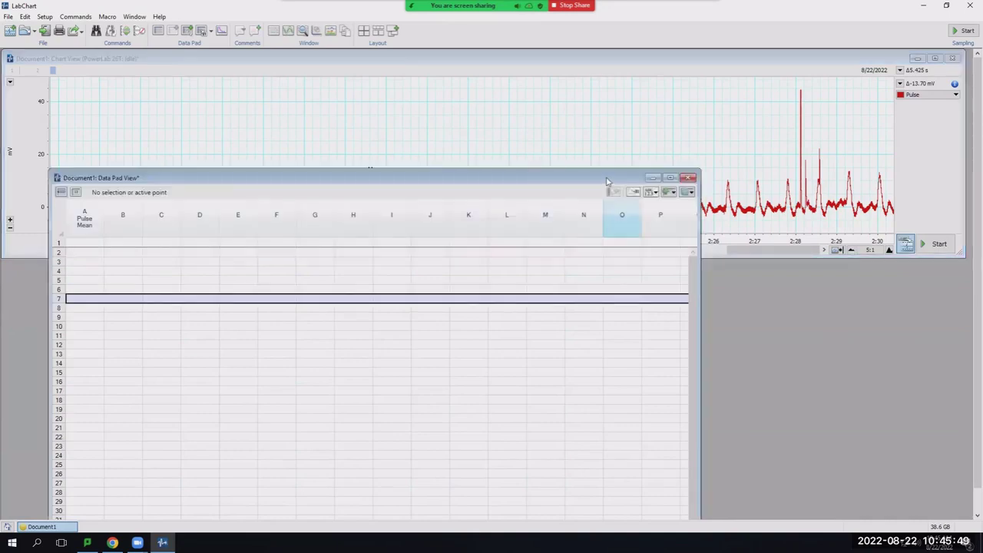
left_click_drag(368, 178, 368, 311)
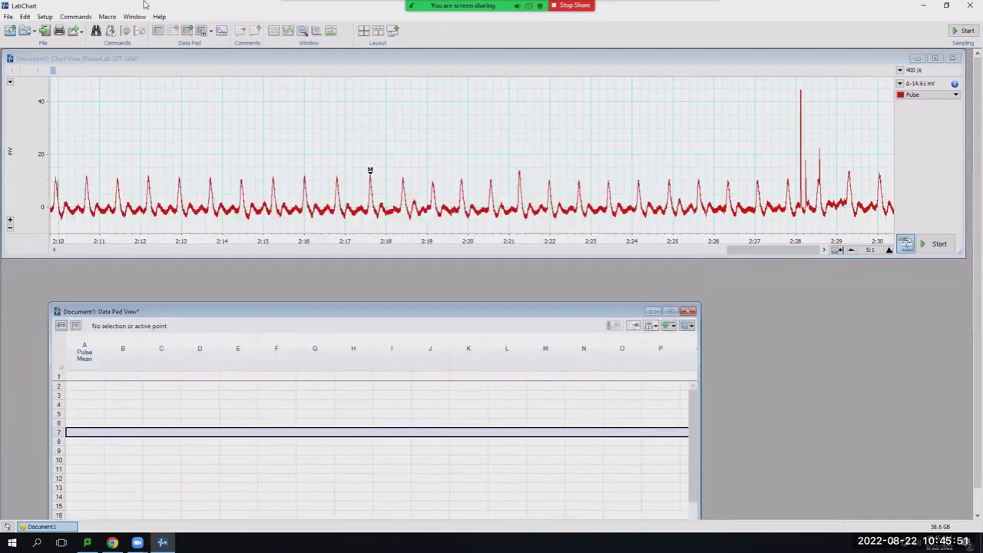
left_click(363, 31)
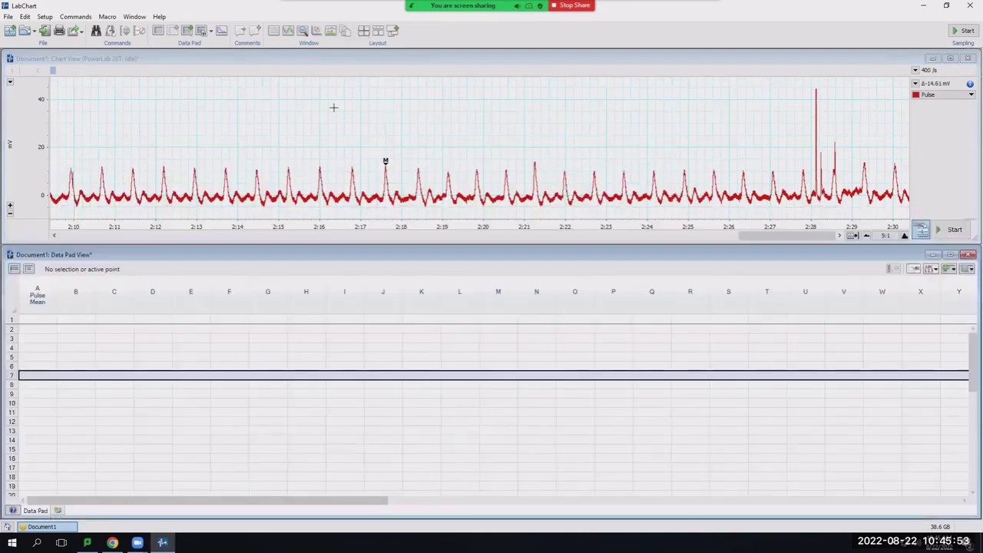
Step: Set Data Pad column A to measure Time from Selection & Active Point
left_click(35, 292)
right_click(34, 292)
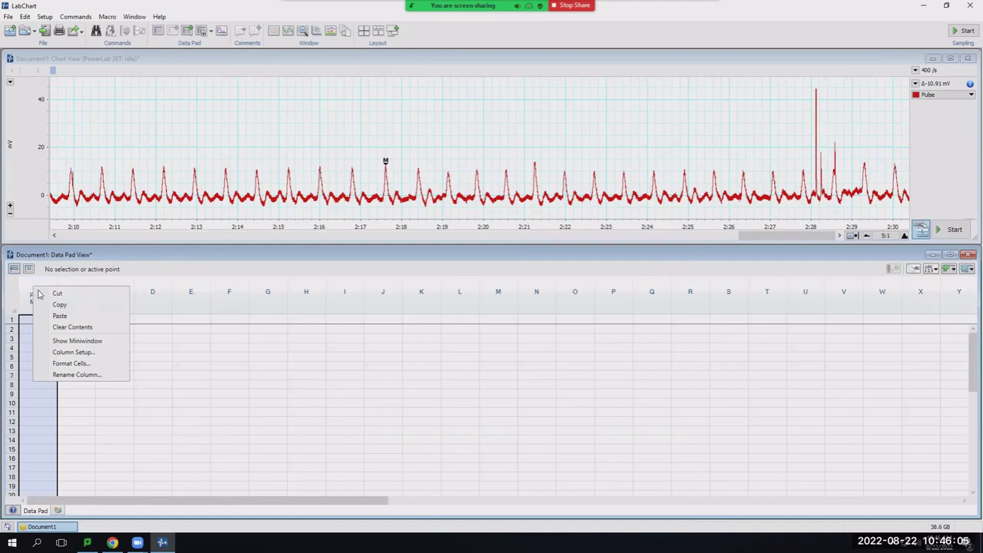
left_click(92, 353)
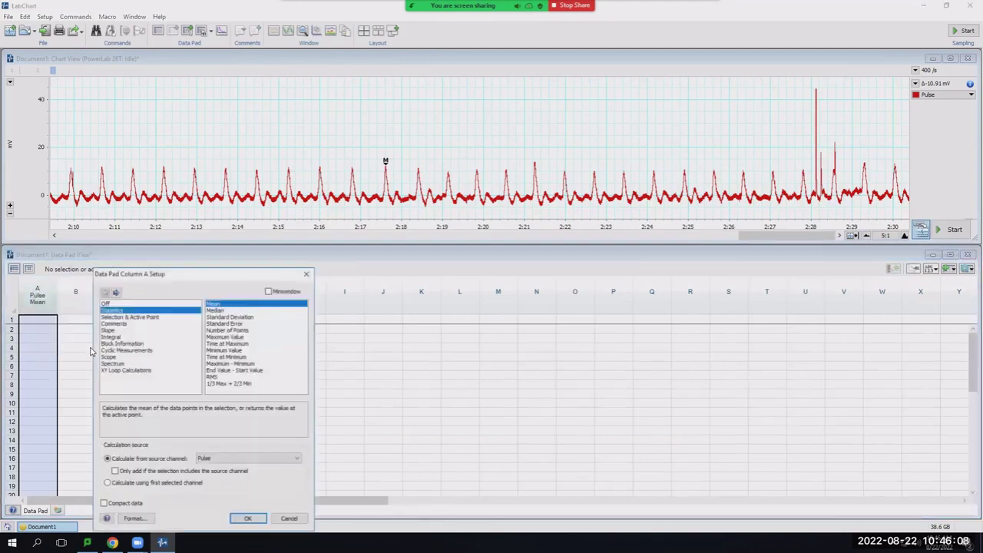
left_click(132, 317)
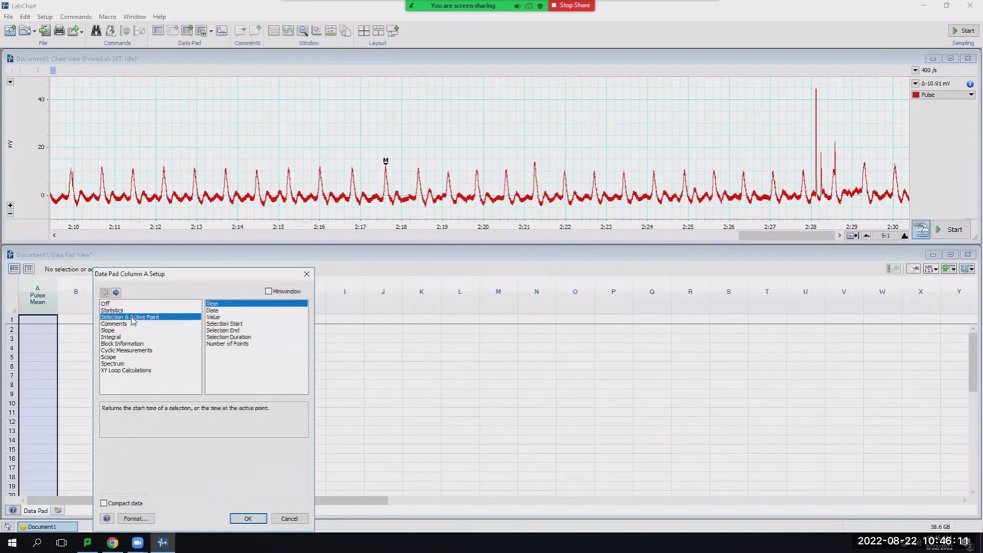
left_click(250, 517)
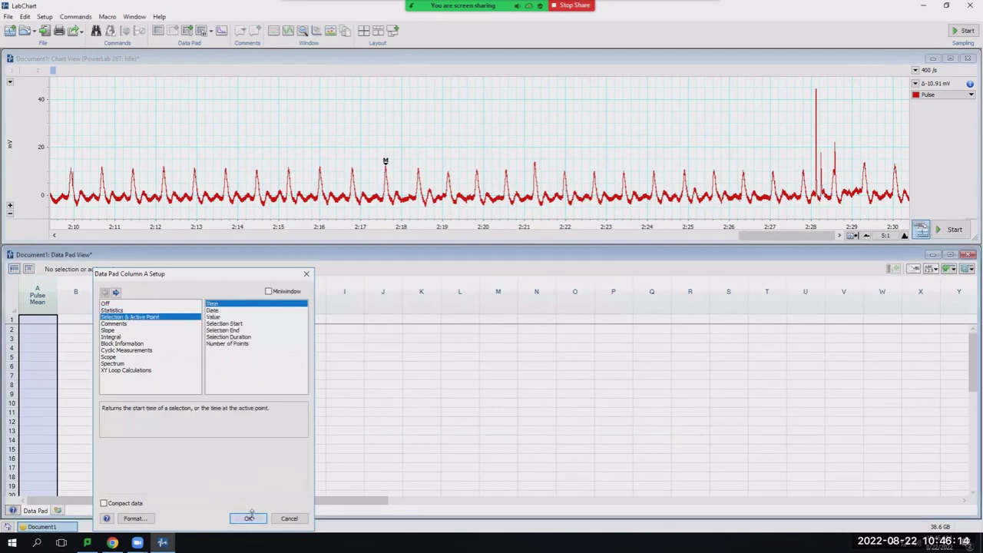
Step: Set column B to Channel 2 Average Cyclic Period under Cyclic Measurements
right_click(75, 306)
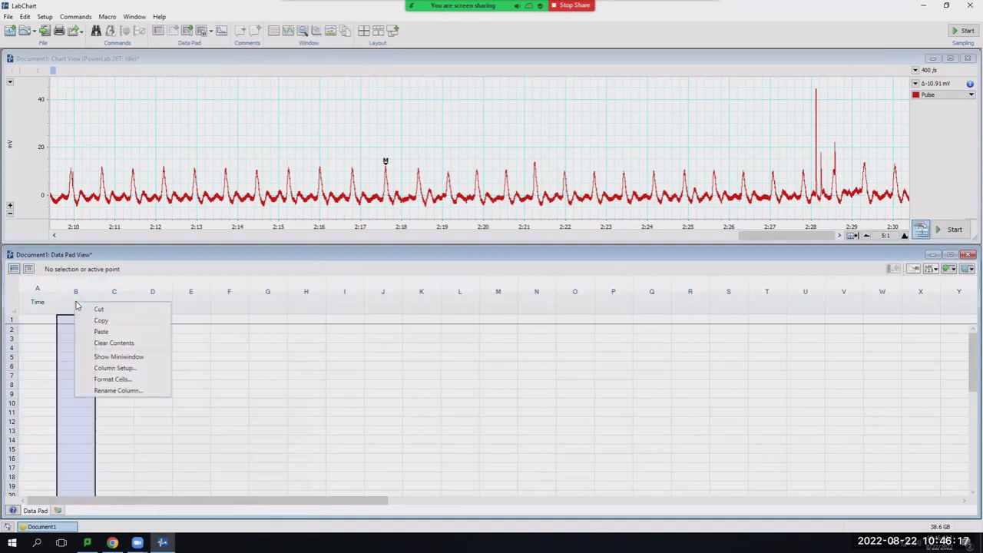
left_click(115, 368)
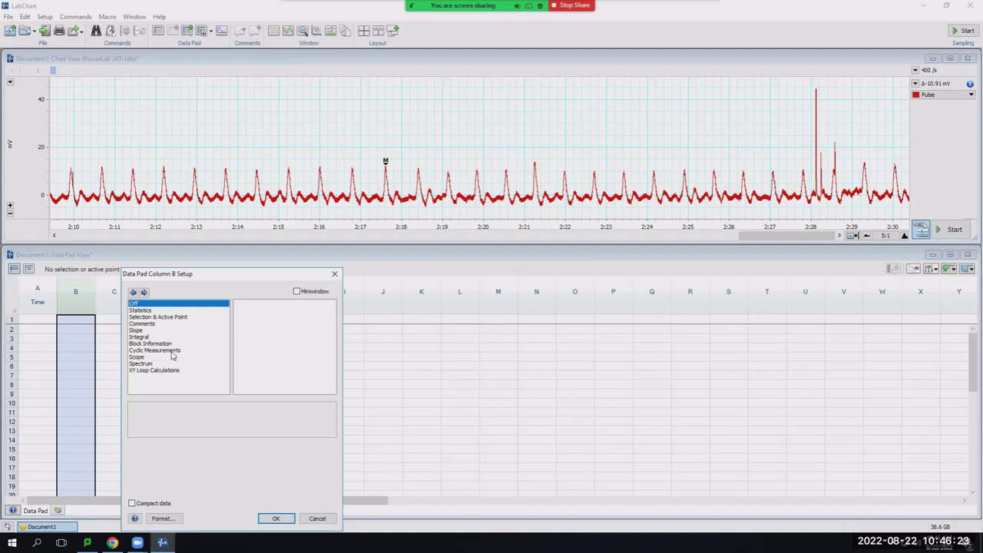
left_click(169, 350)
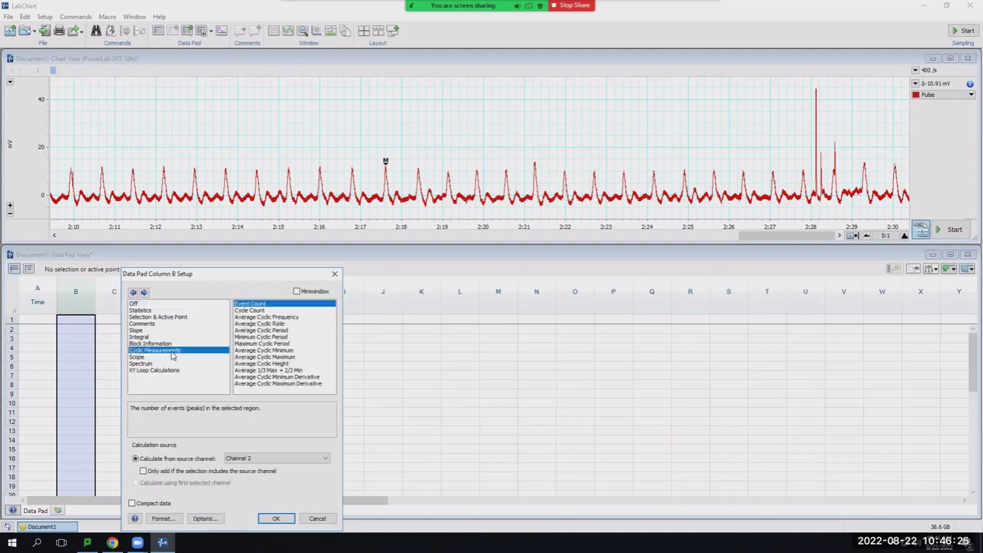
left_click(277, 330)
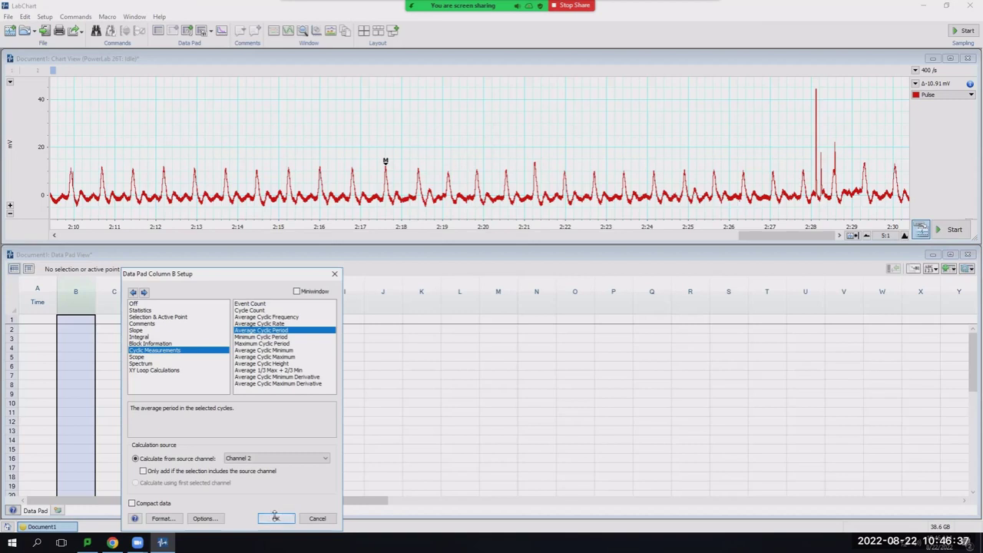
left_click(275, 518)
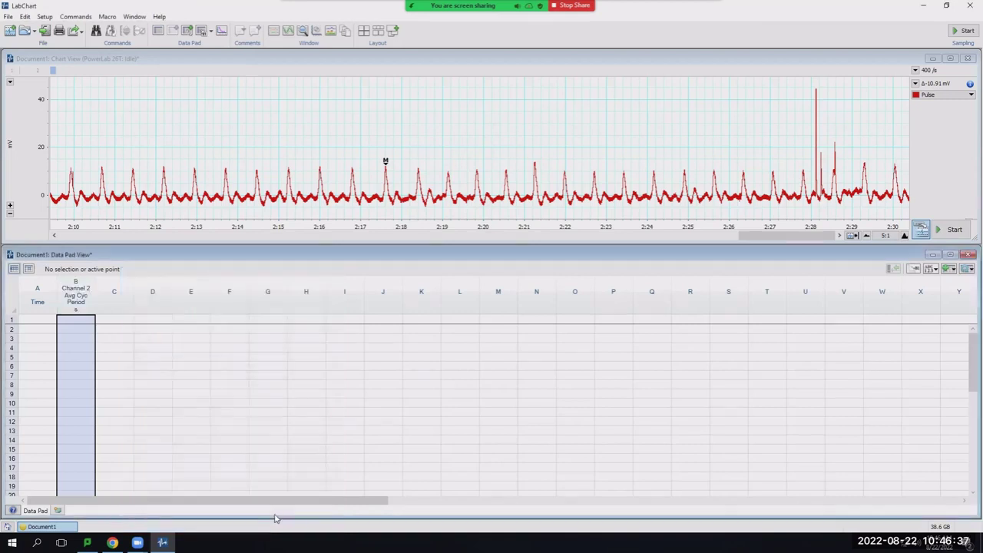
Step: Set the active point on the 2:18 peak, add it to Data Pad, reopen column B setup
right_click(419, 160)
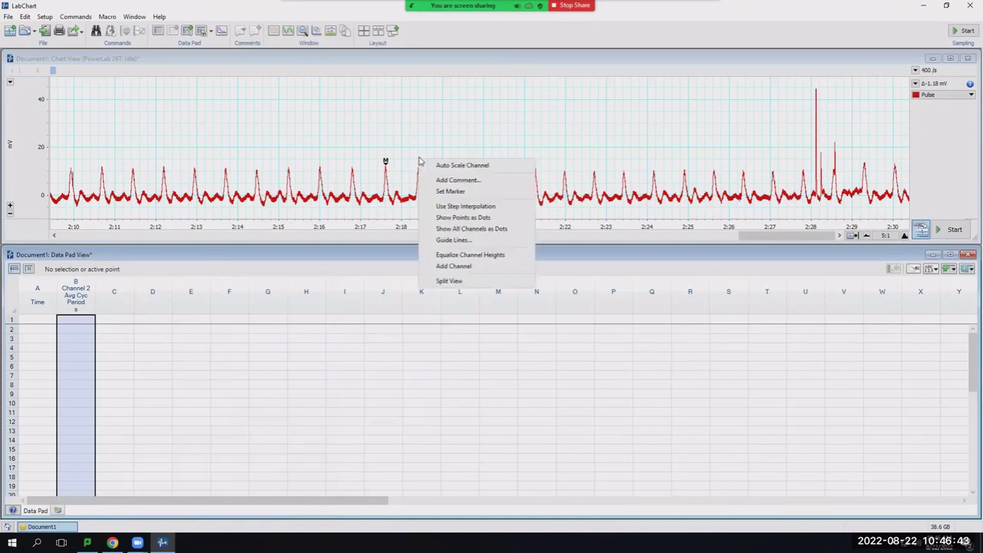
left_click(422, 152)
left_click(420, 154)
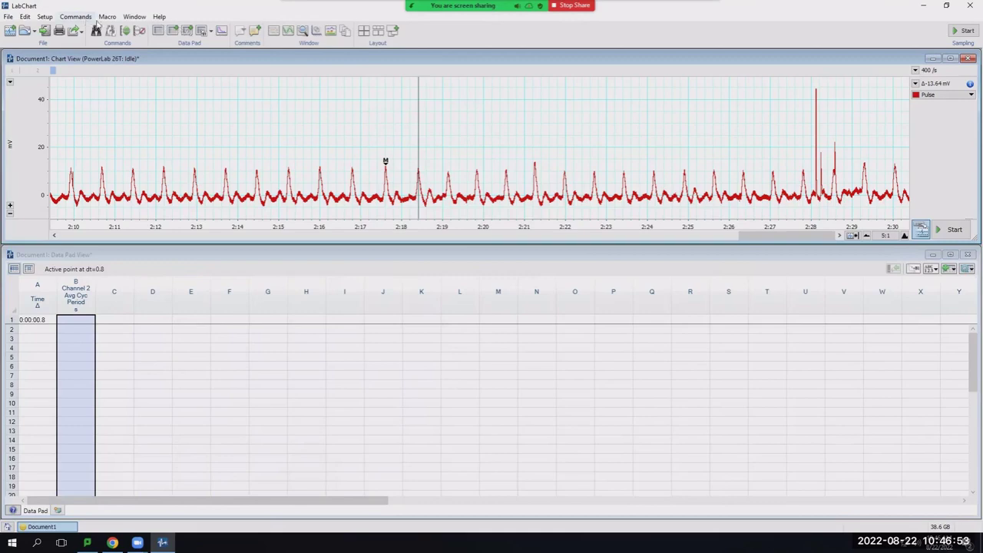
left_click(173, 33)
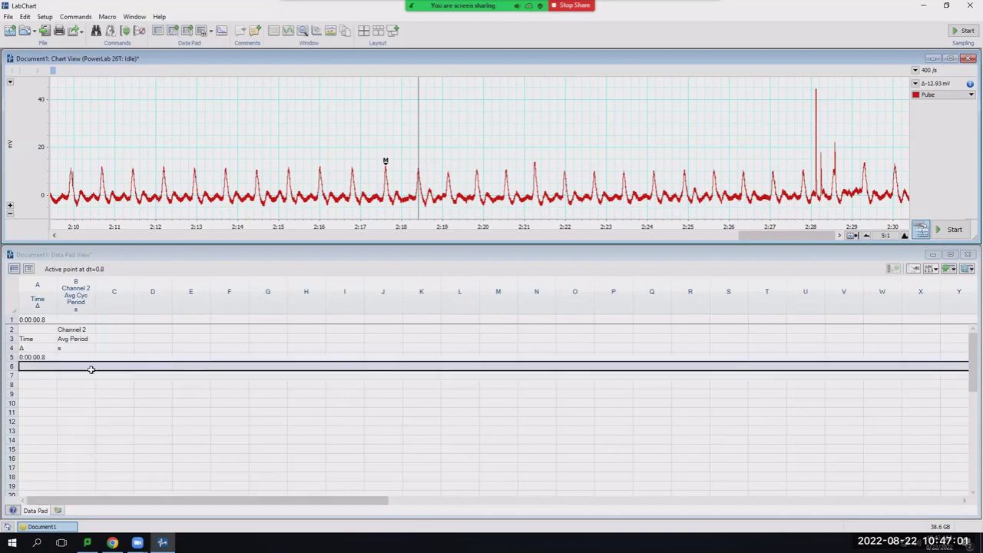
left_click(82, 346)
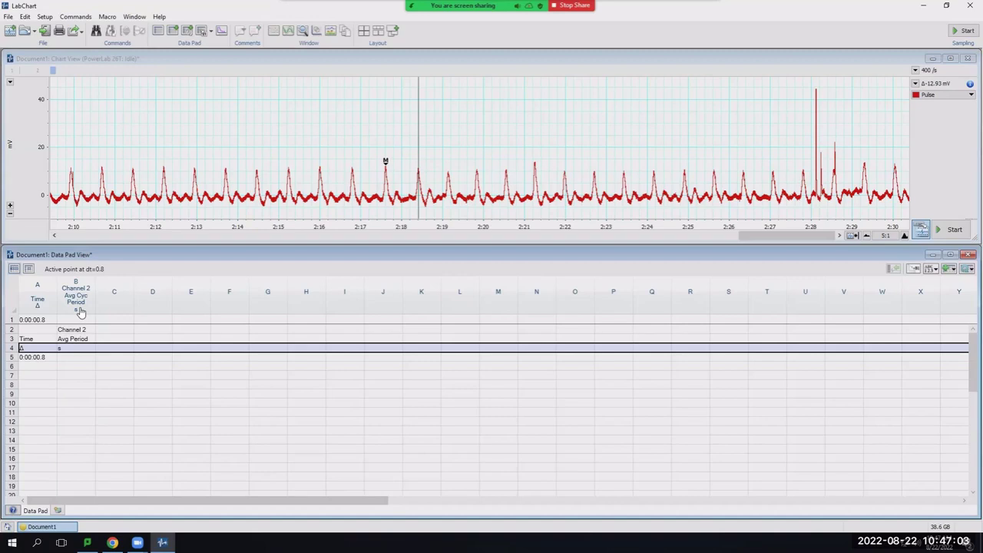
left_click(76, 298)
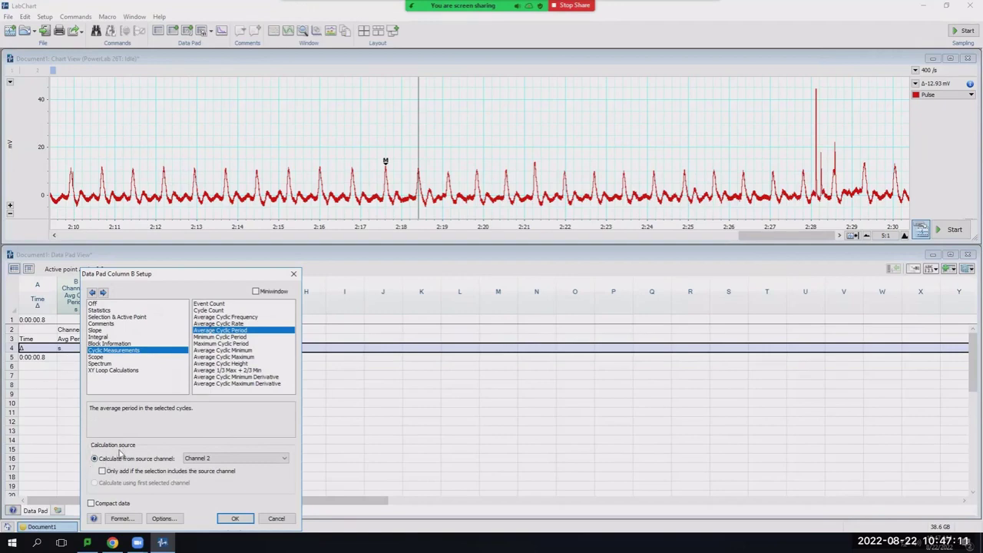
Step: Switch column B's source channel to Pulse, then add to the Data Pad
left_click(225, 458)
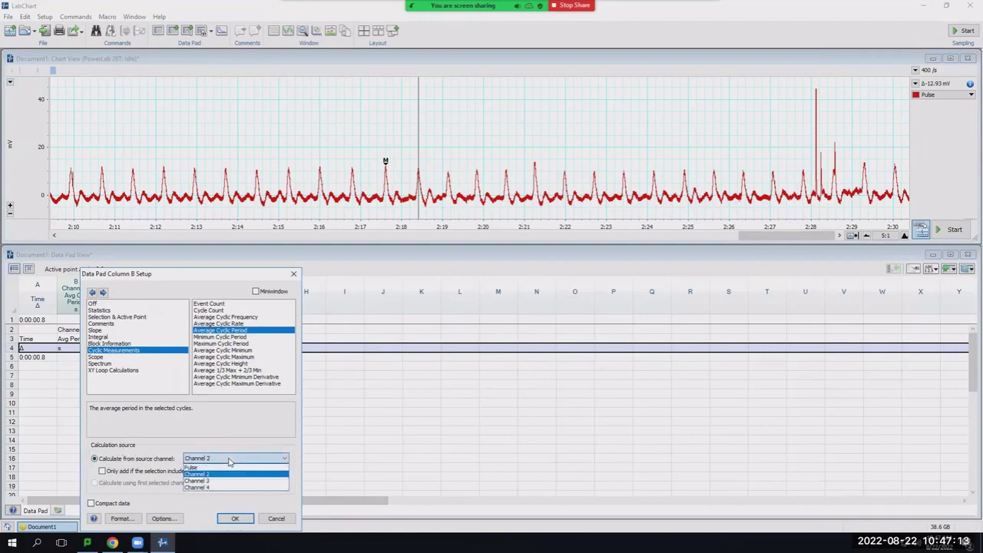
left_click(228, 468)
left_click(235, 518)
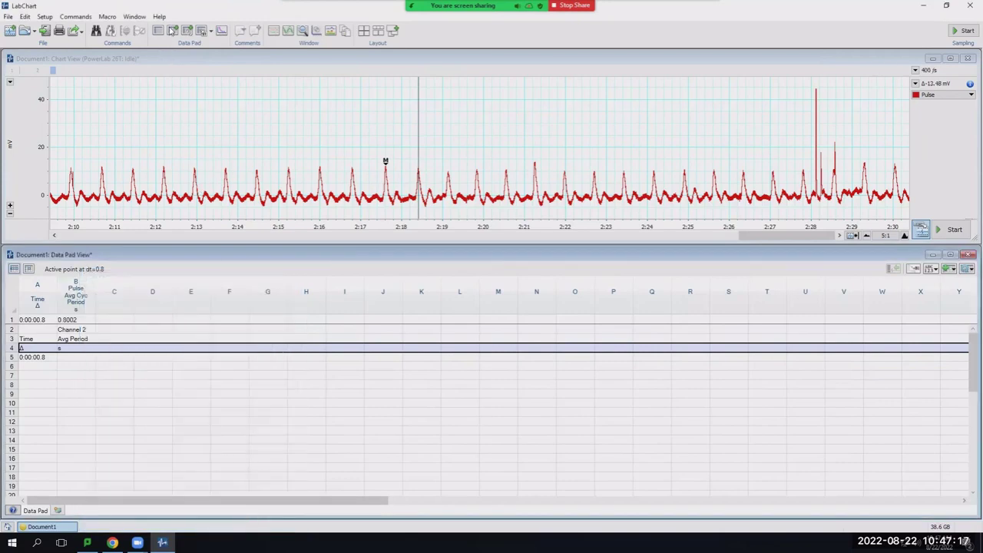
left_click(175, 34)
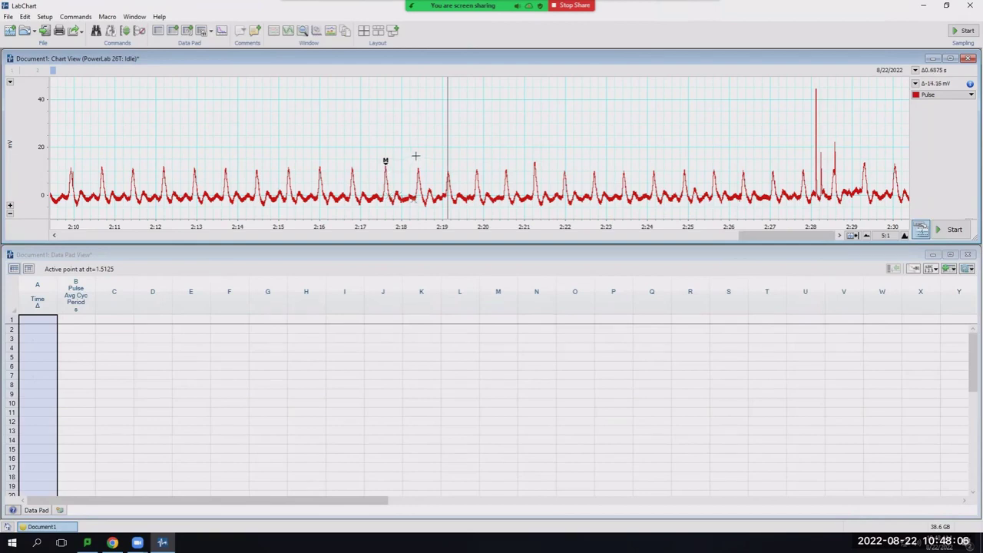
Step: Place the active point on the 2:18 peak so row 1 records 0:00:00.8 and 0.8002 s
left_click(418, 154)
key("ctrl+d")
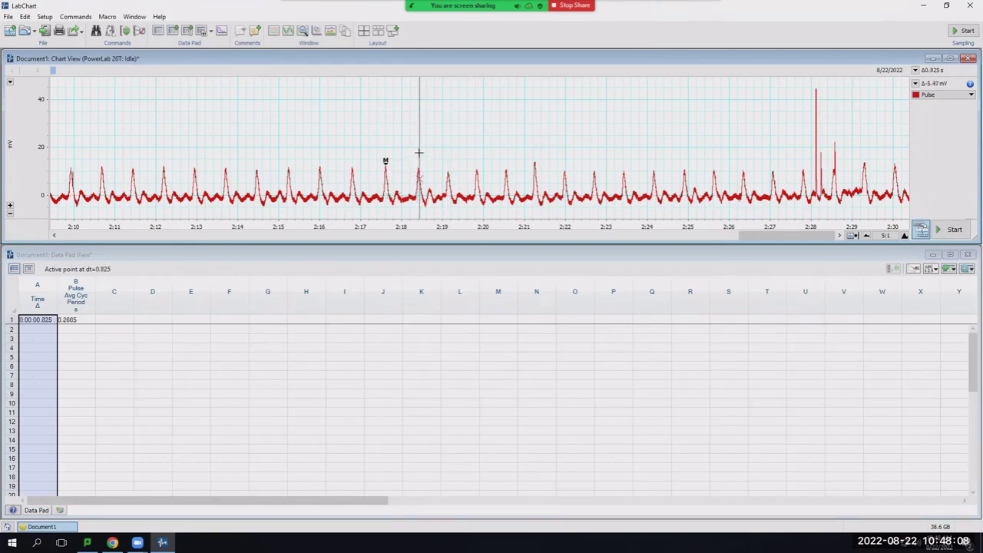
left_click(419, 154)
key("ctrl+d")
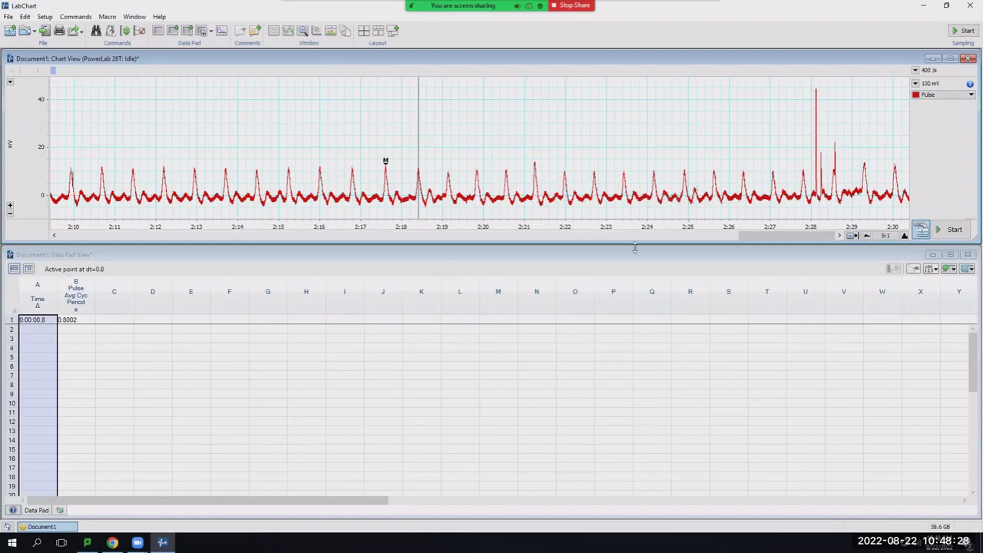
Step: Close the Data Pad, set Channel Settings to 2 channels, and enlarge the chart window
left_click(968, 255)
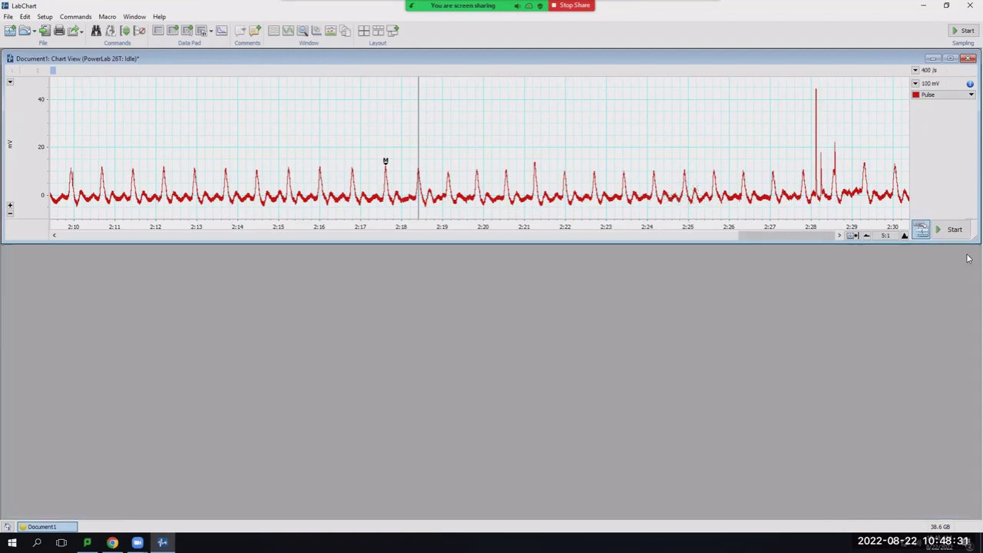
left_click(45, 17)
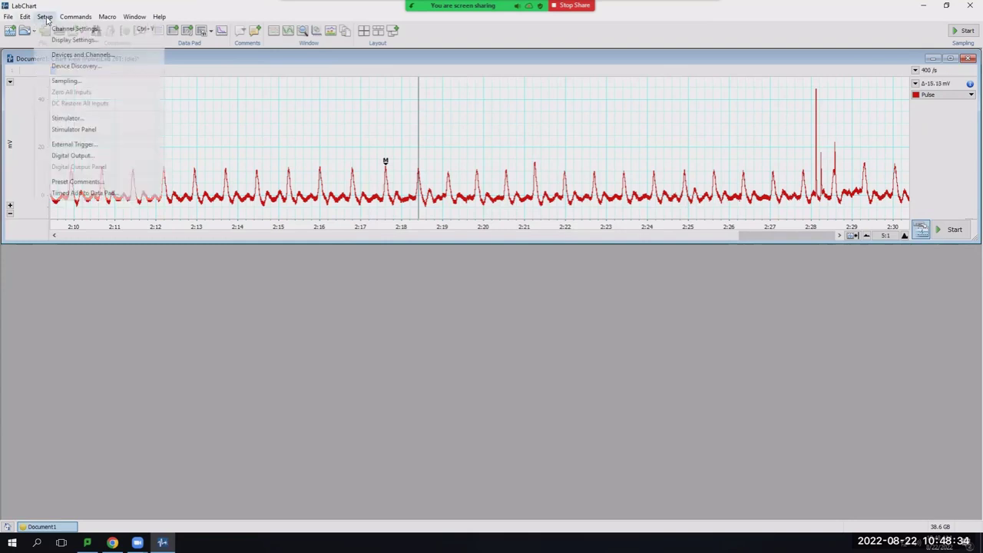
left_click(83, 31)
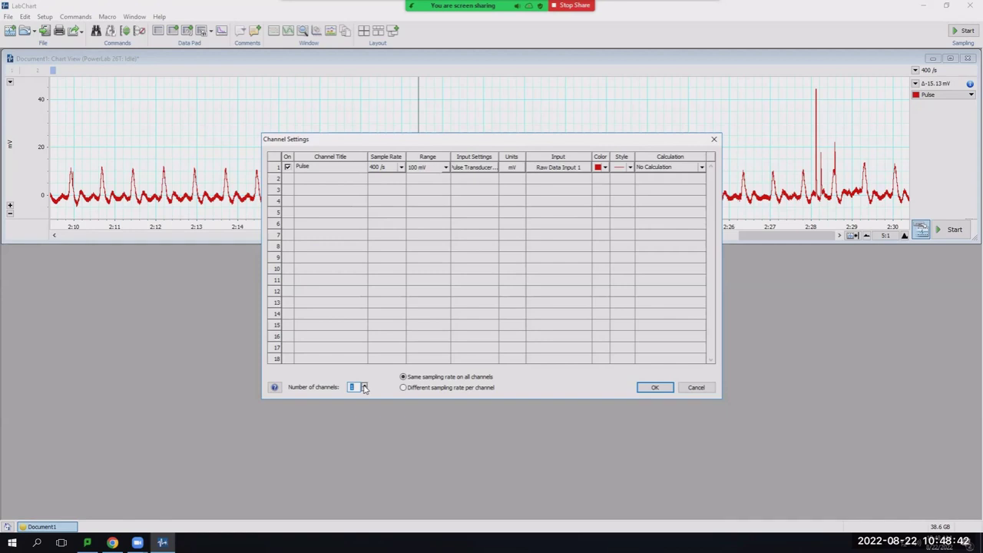
left_click(364, 385)
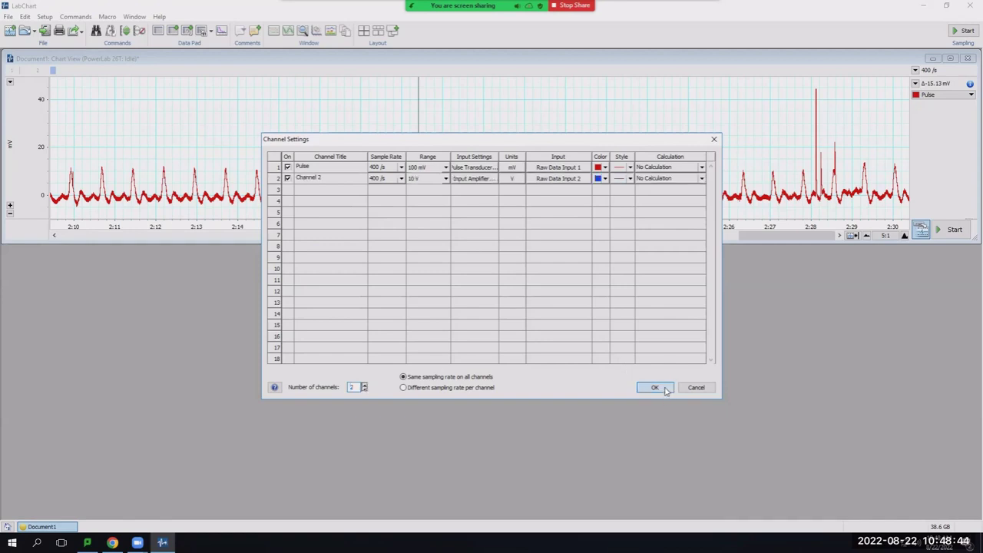
left_click(655, 388)
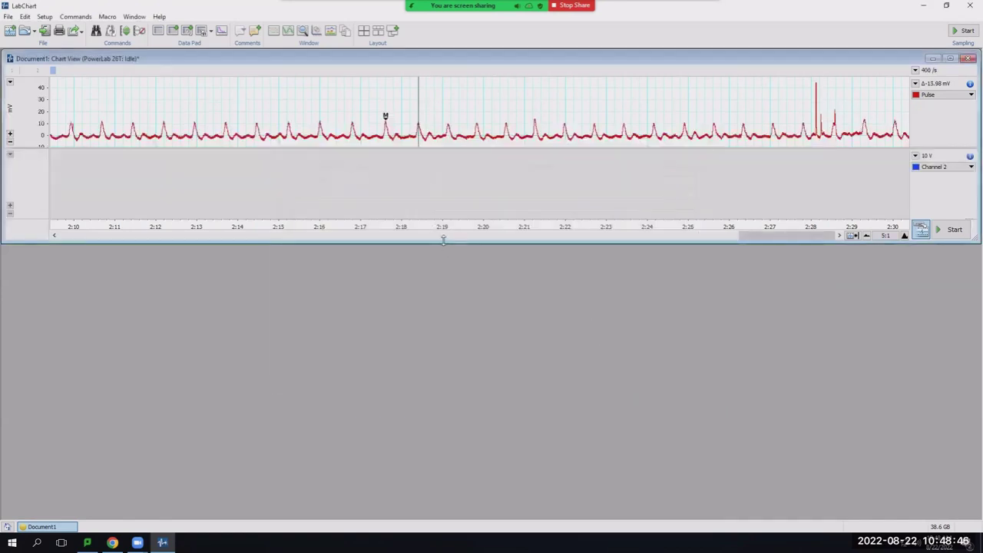
left_click_drag(443, 239, 445, 450)
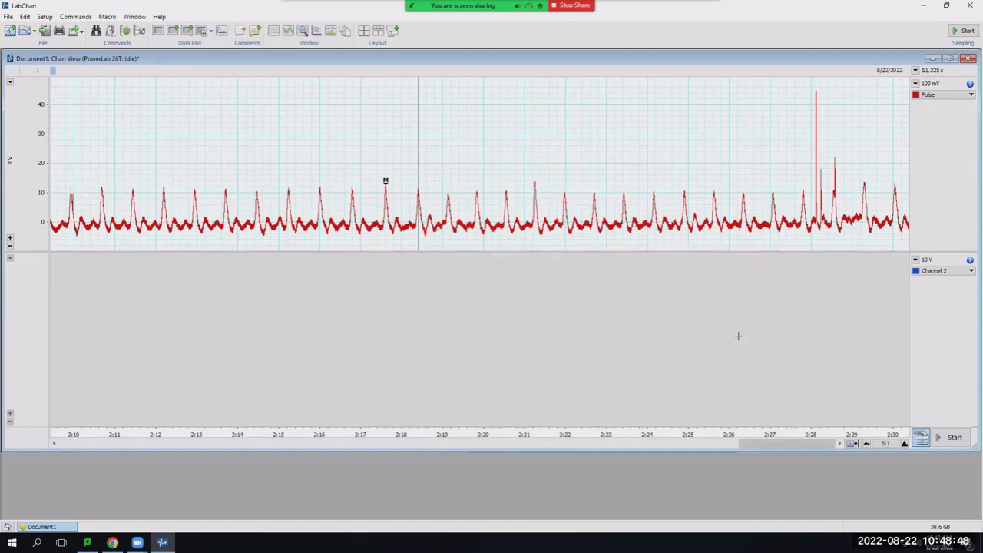
Step: Make Channel 2 a Cyclic Measurements Rate of Ch1: Pulse, with event markers and auto scale
left_click(970, 272)
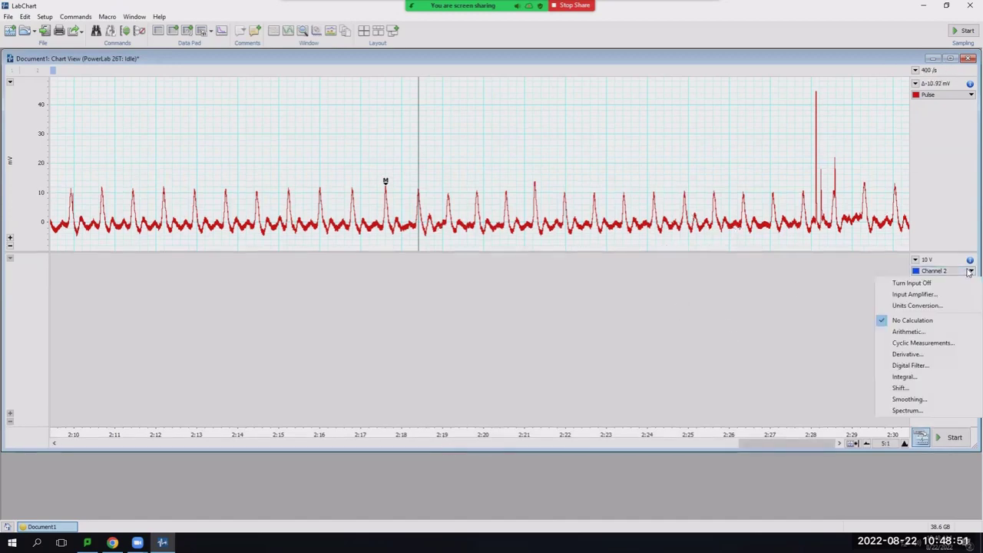
left_click(947, 347)
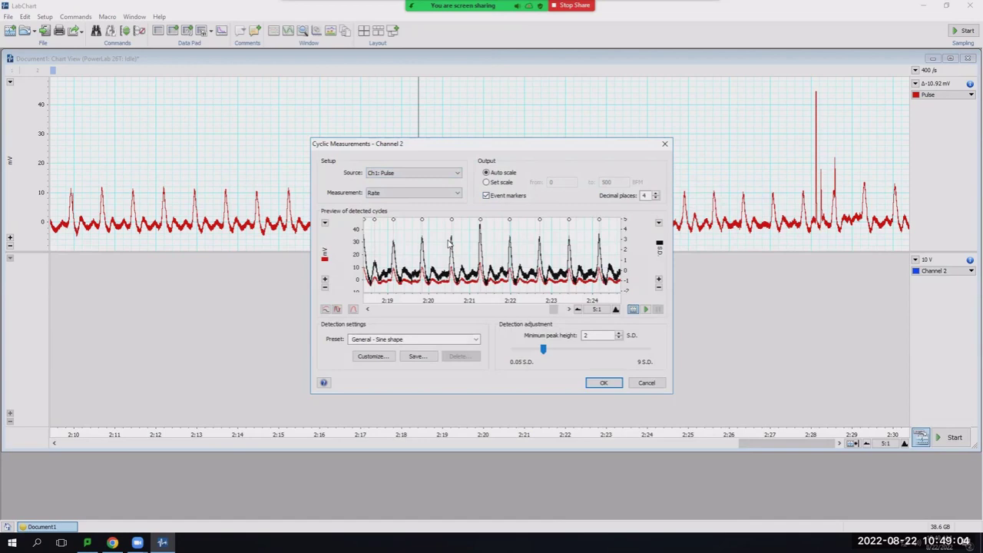
left_click(605, 382)
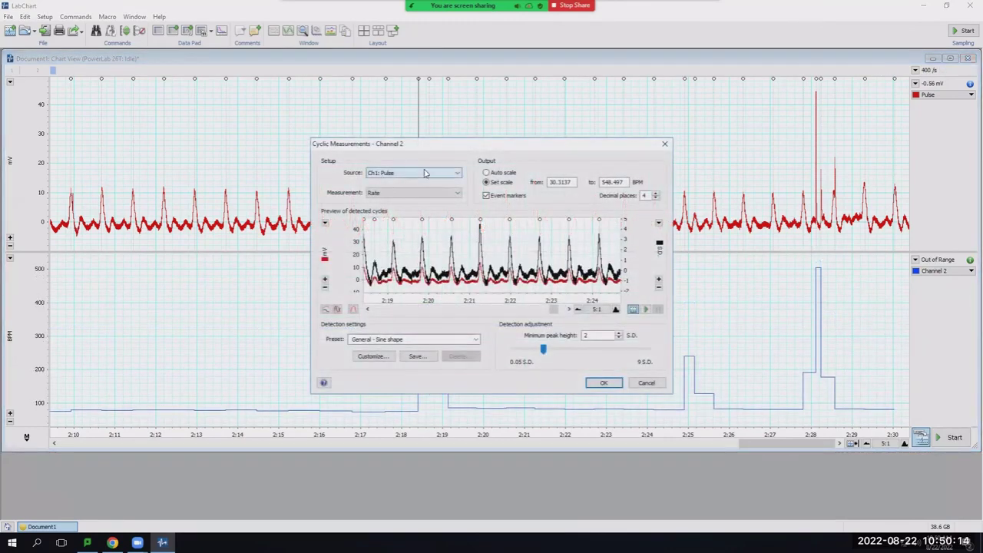
left_click(426, 173)
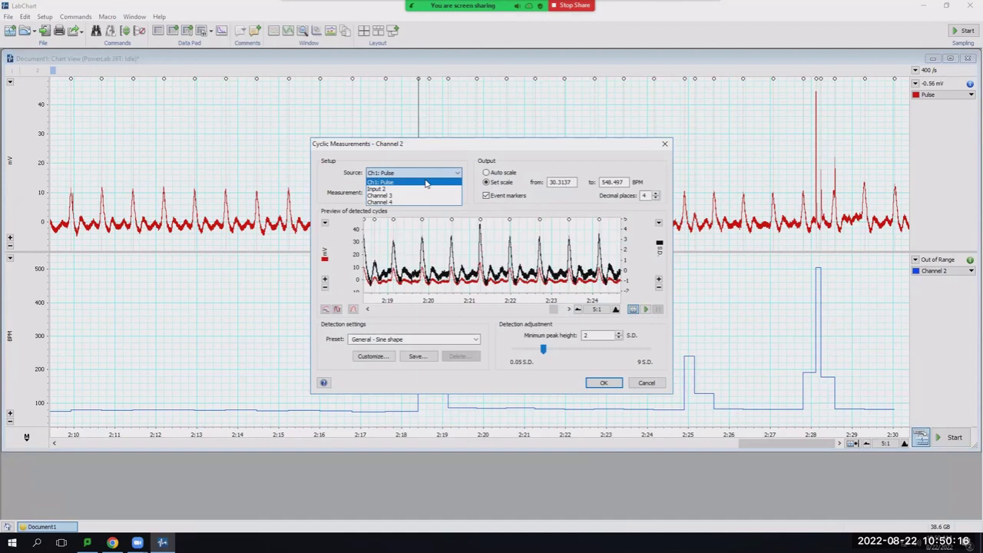
left_click(425, 183)
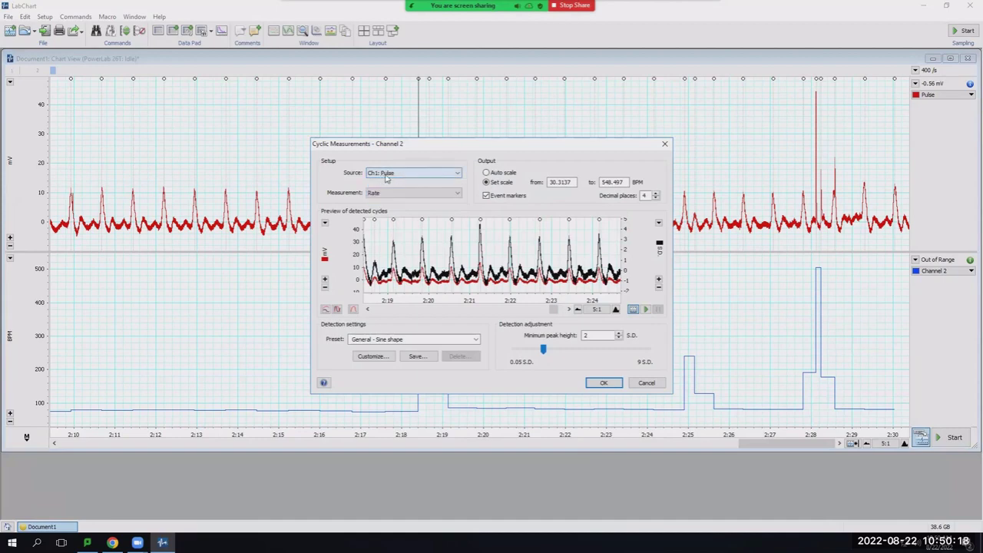
left_click(485, 196)
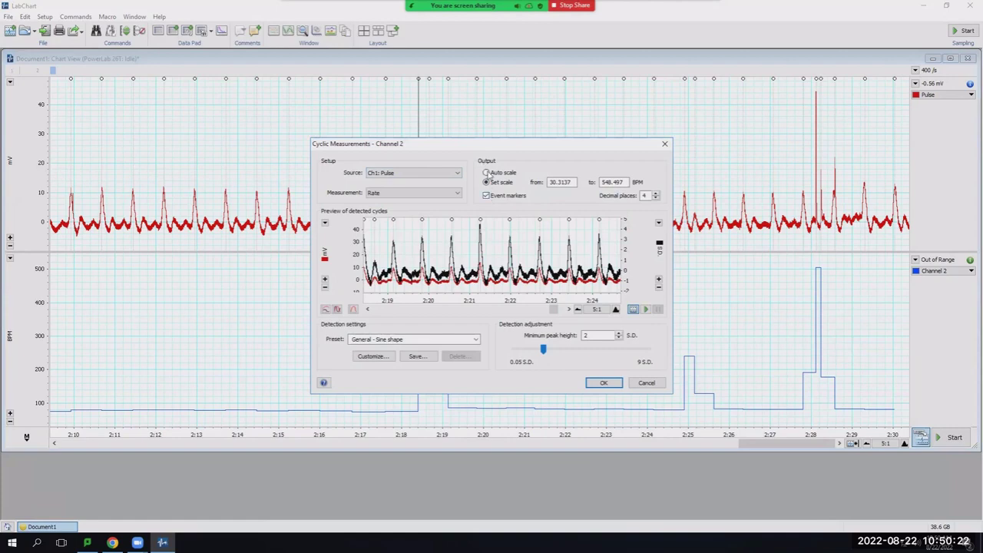
left_click(486, 172)
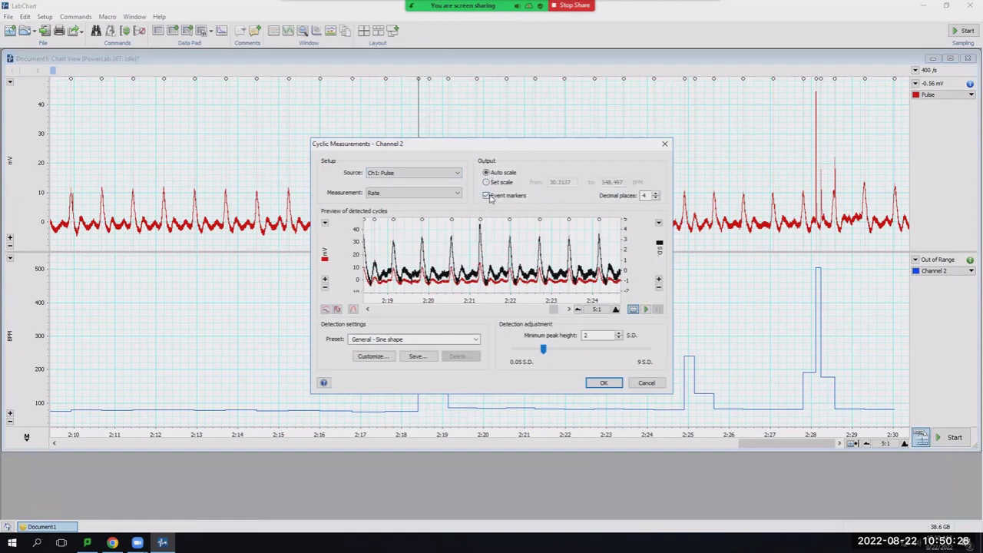
left_click(605, 382)
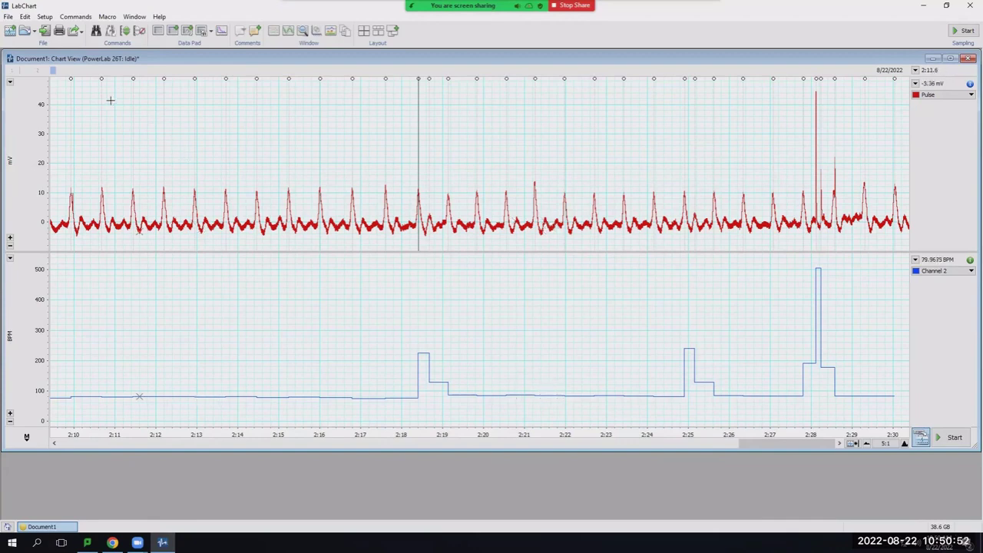
Step: Select 2:10.5–2:18 of Pulse, add it to the Data Pad, and tile the windows vertically
mouse_move(97, 99)
left_mouse_down()
mouse_move(224, 329)
mouse_move(350, 392)
mouse_move(402, 393)
left_mouse_up()
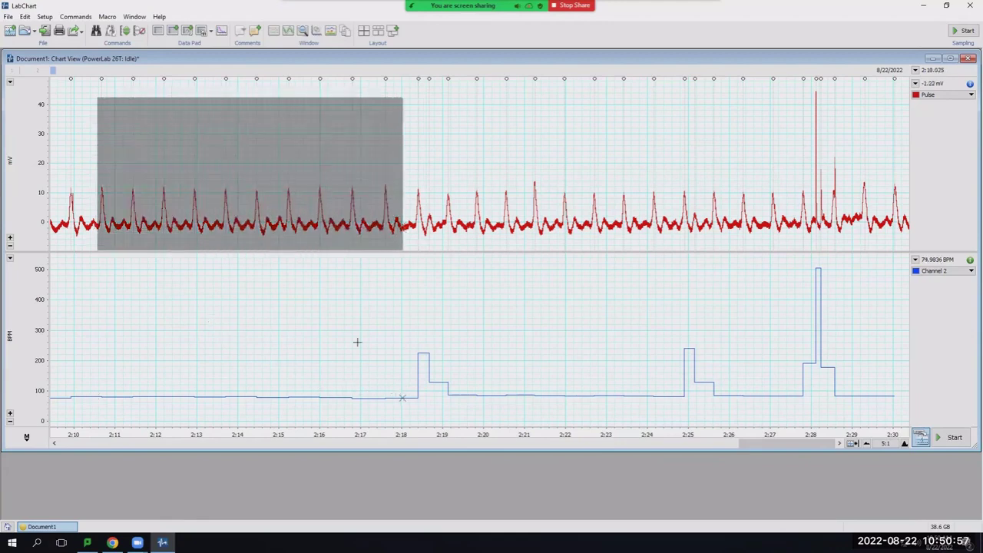
left_click(159, 32)
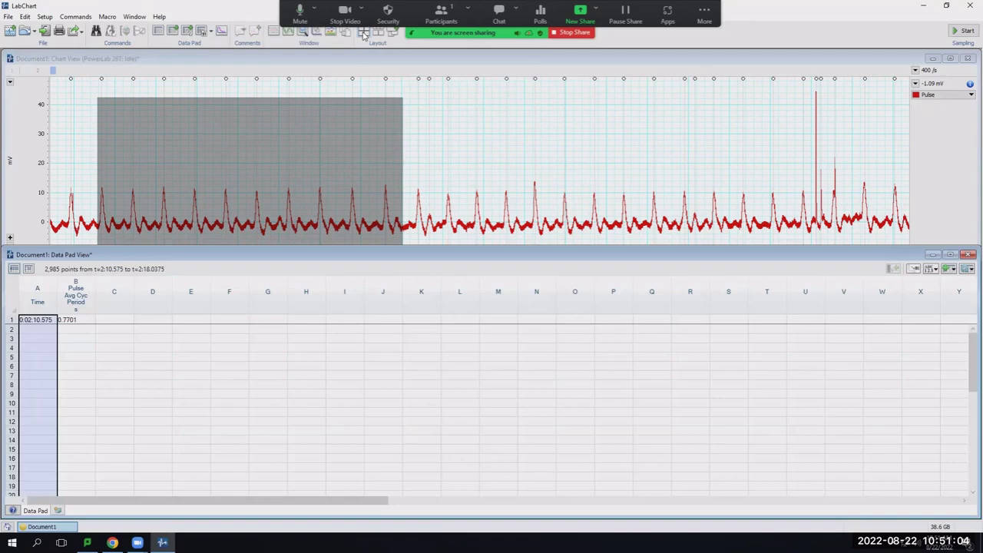
left_click(364, 33)
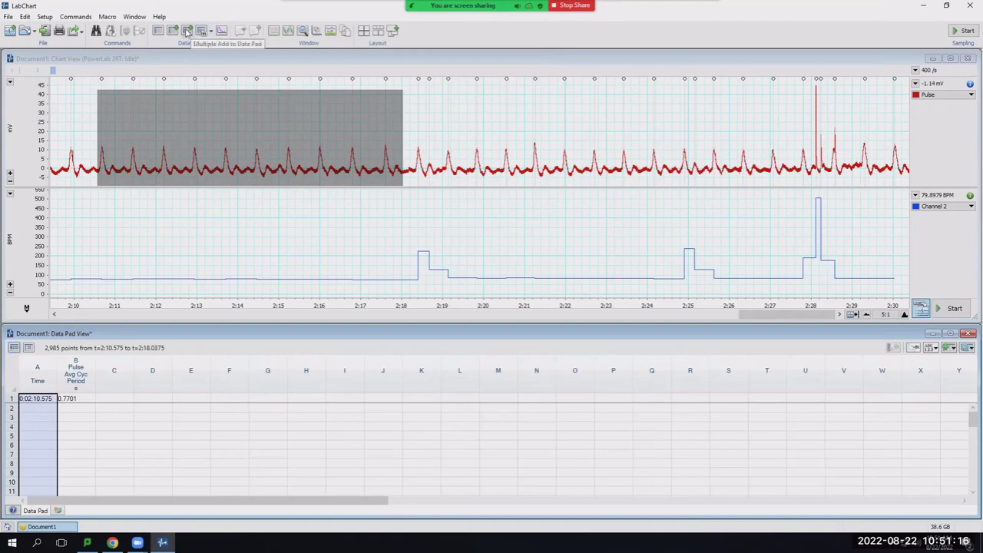
Step: Use Multiple Add to Data Pad, stepping by Event Marker through the current selection
left_click(186, 32)
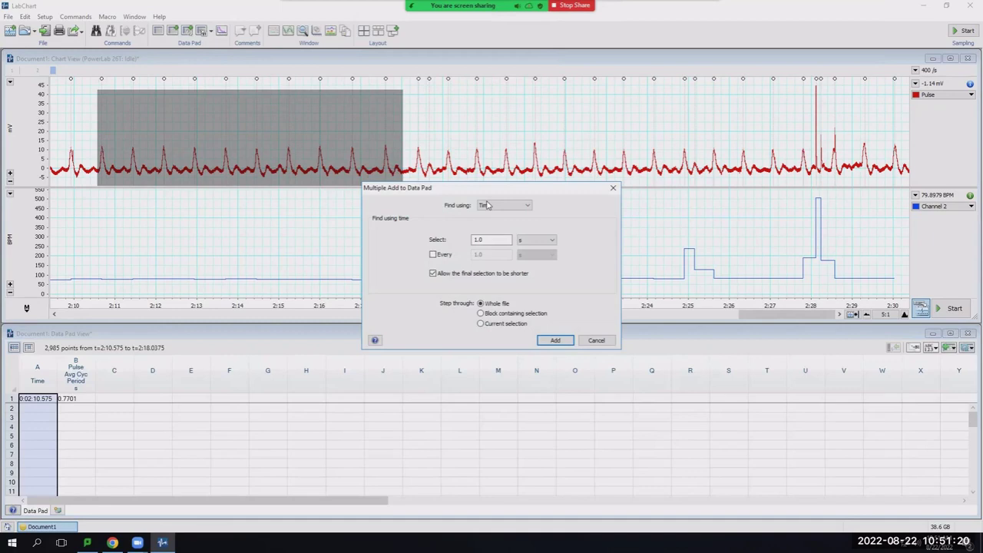
left_click(514, 207)
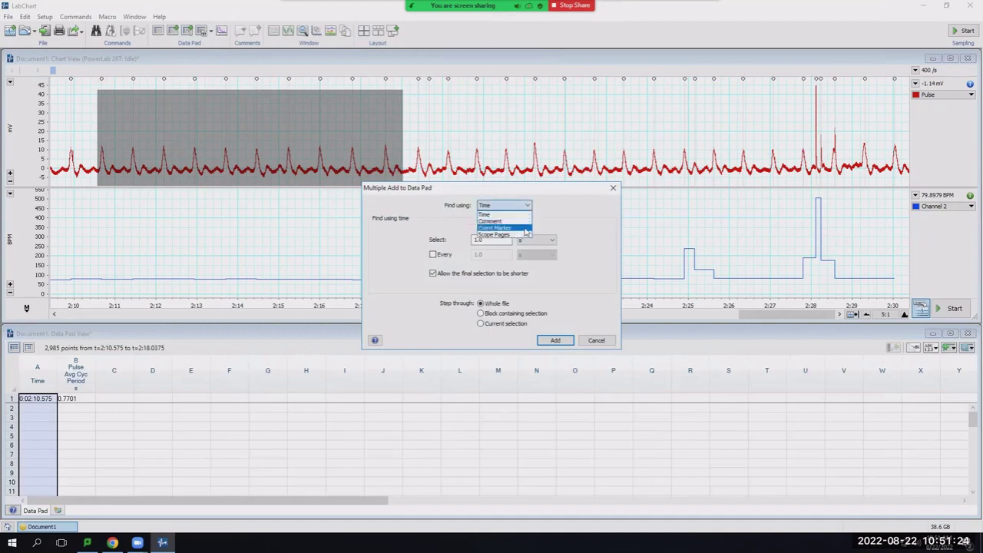
left_click(525, 229)
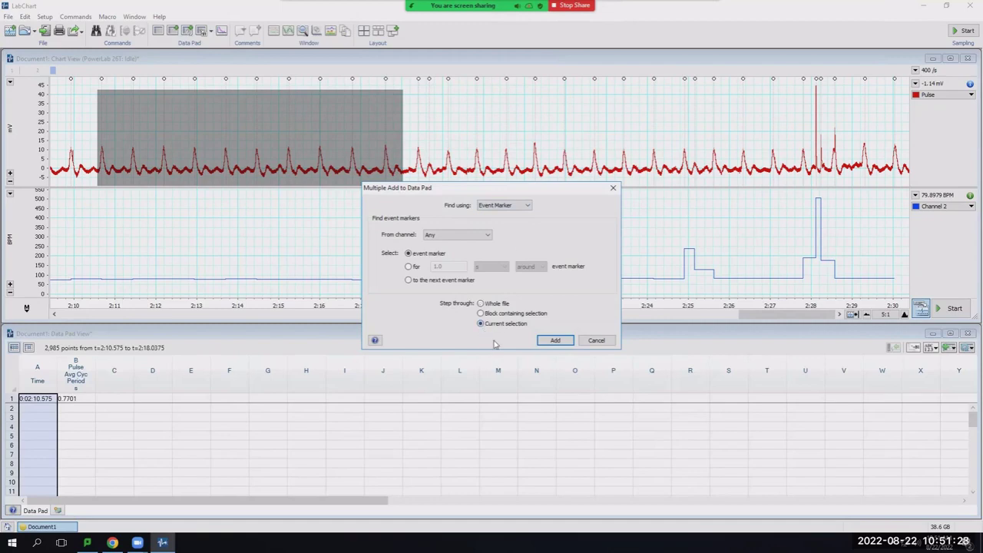
left_click(555, 340)
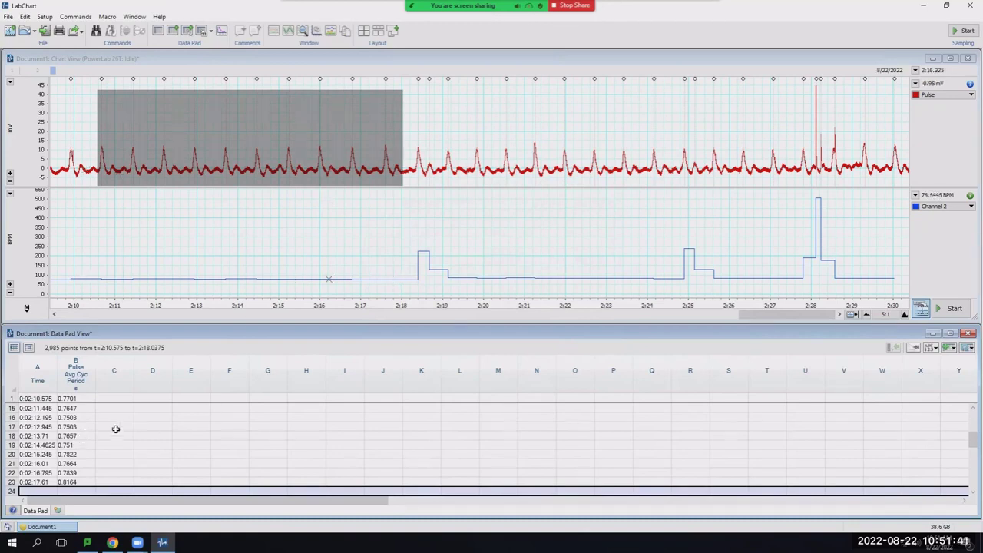
Step: Jump to Data Pad rows such as row 22, then clear the marked span on the chart
scroll(77, 433, "down", 3)
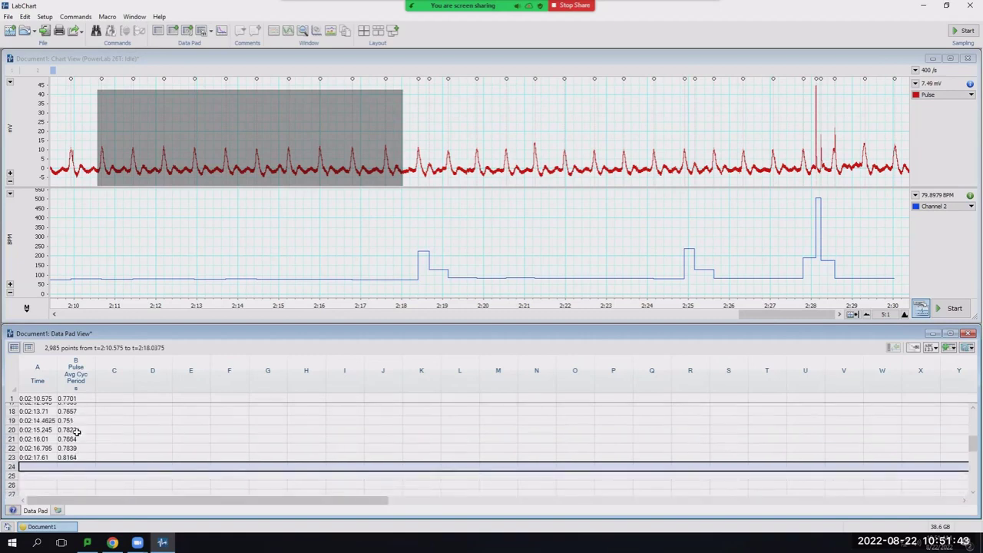
scroll(77, 432, "up", 3)
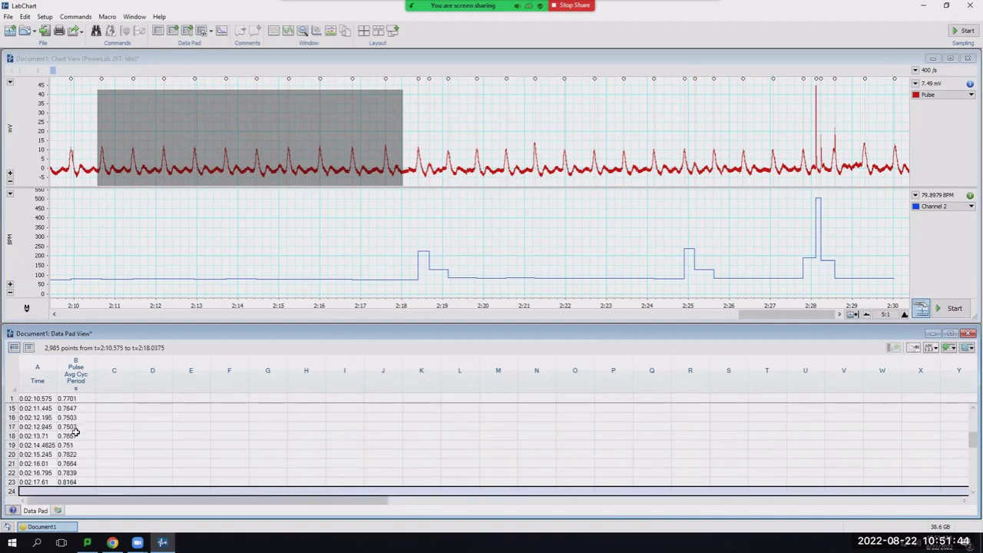
left_click(89, 486)
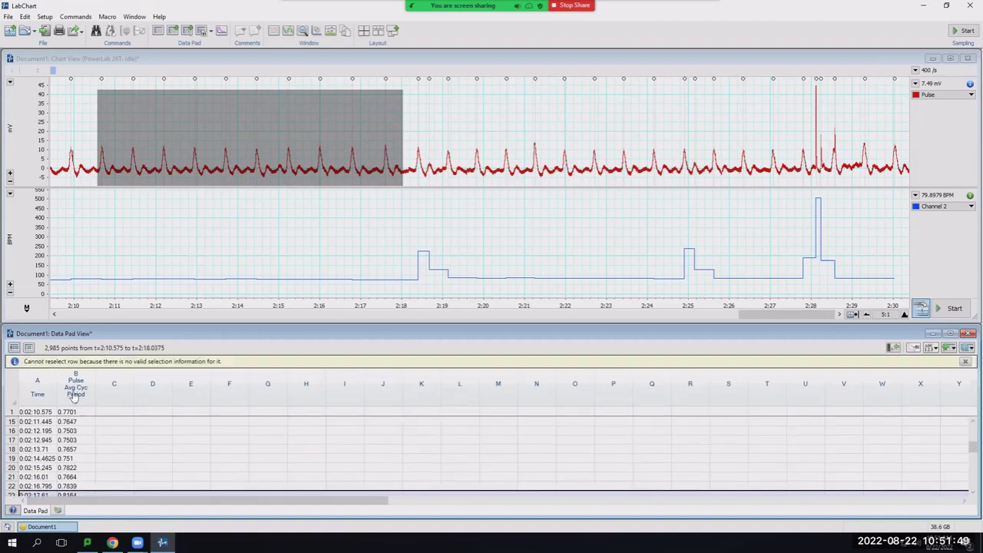
scroll(96, 460, "down", 3)
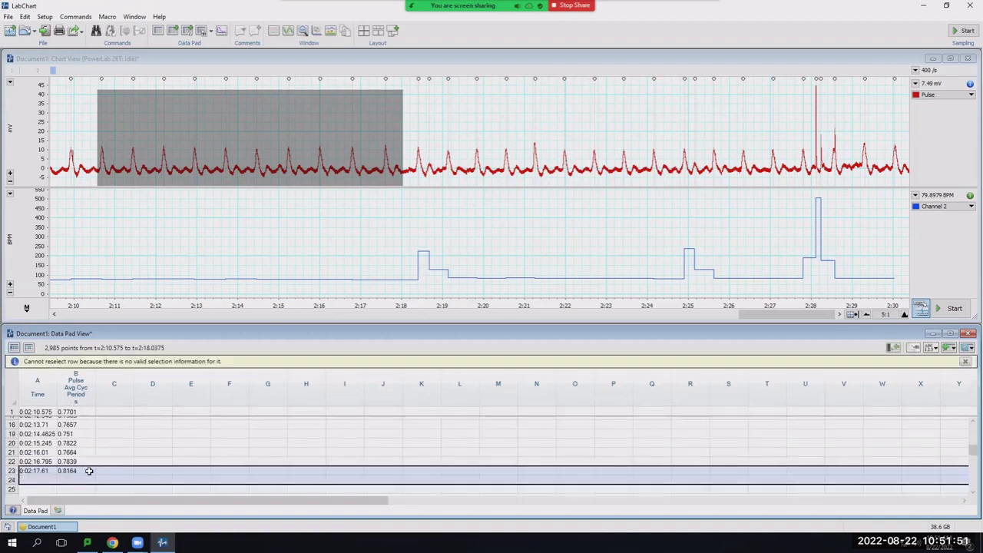
left_click(126, 458)
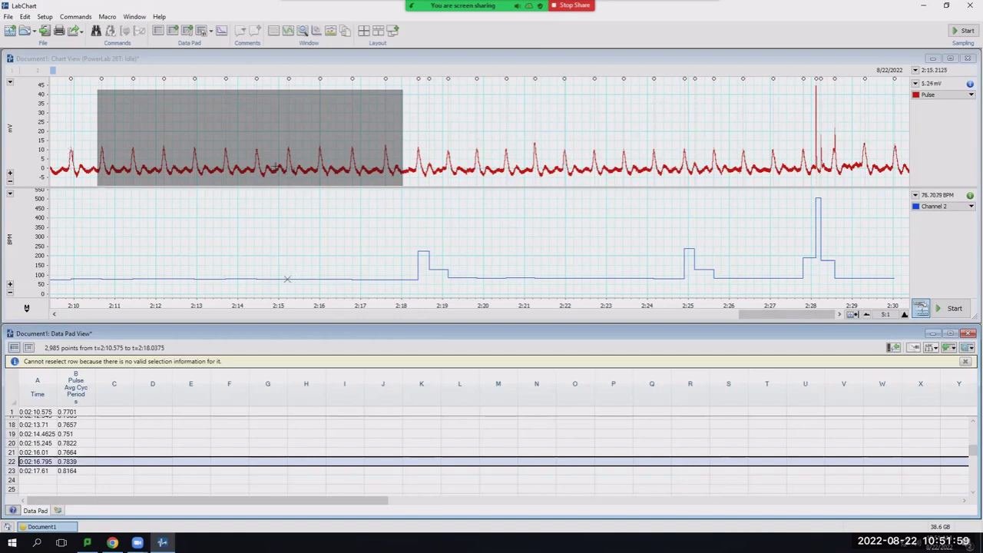
left_click(879, 317)
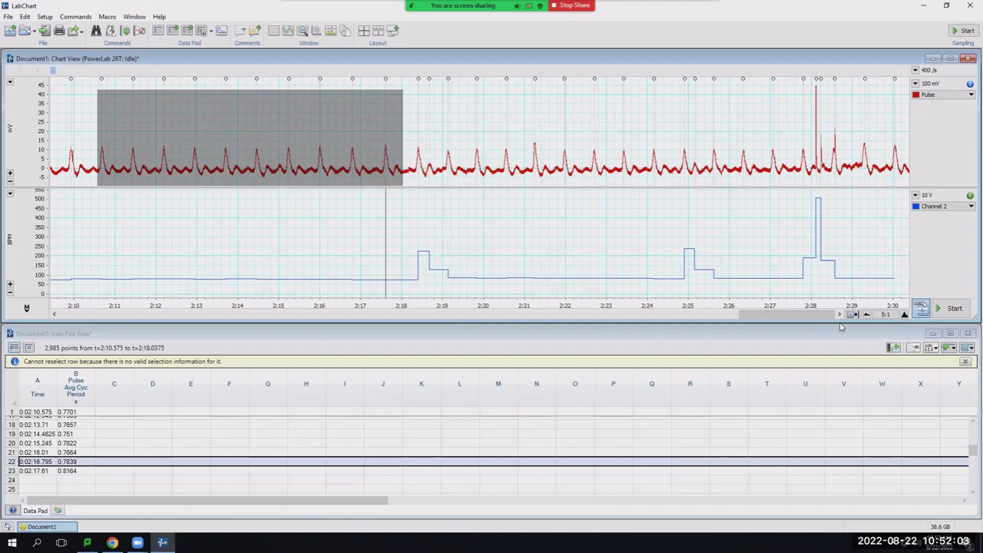
left_click(906, 165)
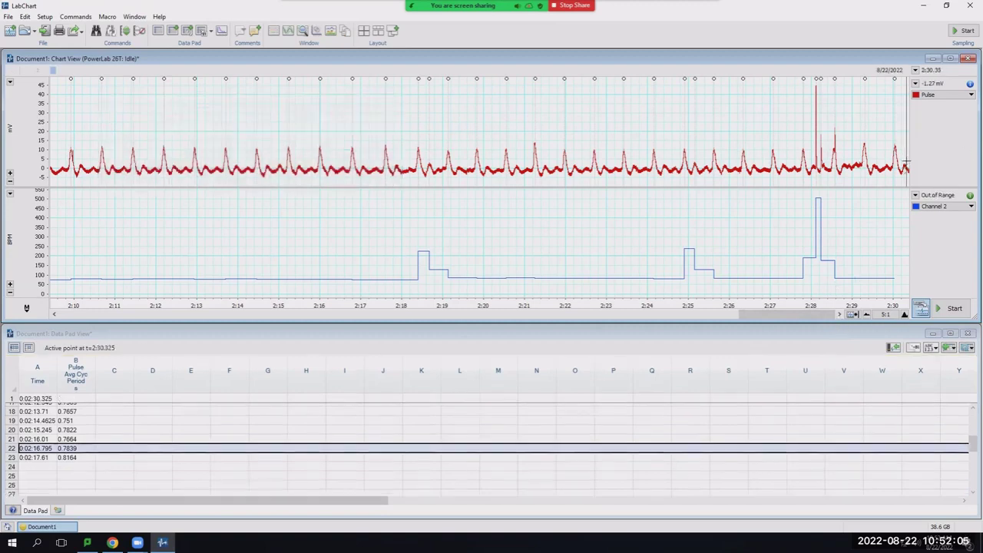
Step: Draft an 'at rest' comment on the BPM channel, inserted at the cursor position
right_click(905, 262)
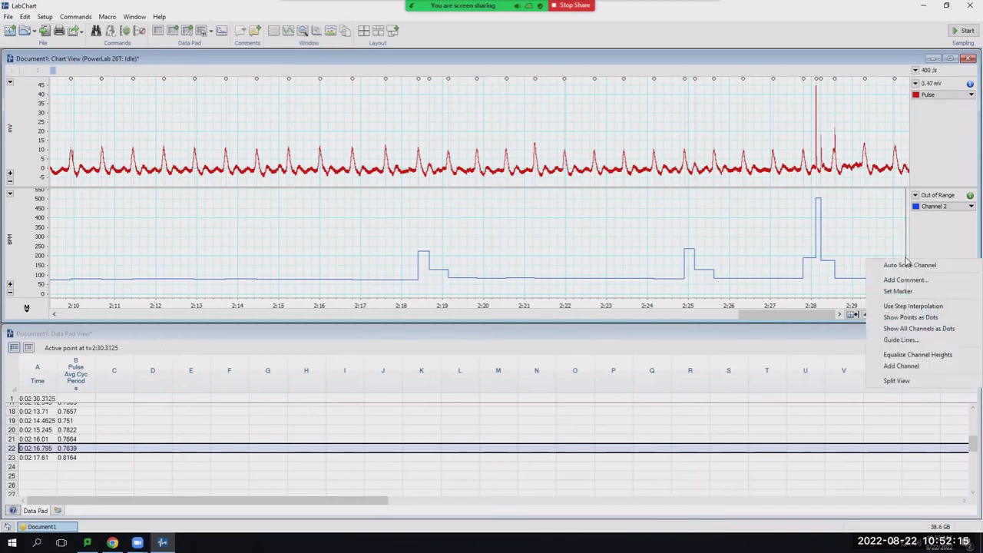
left_click(914, 281)
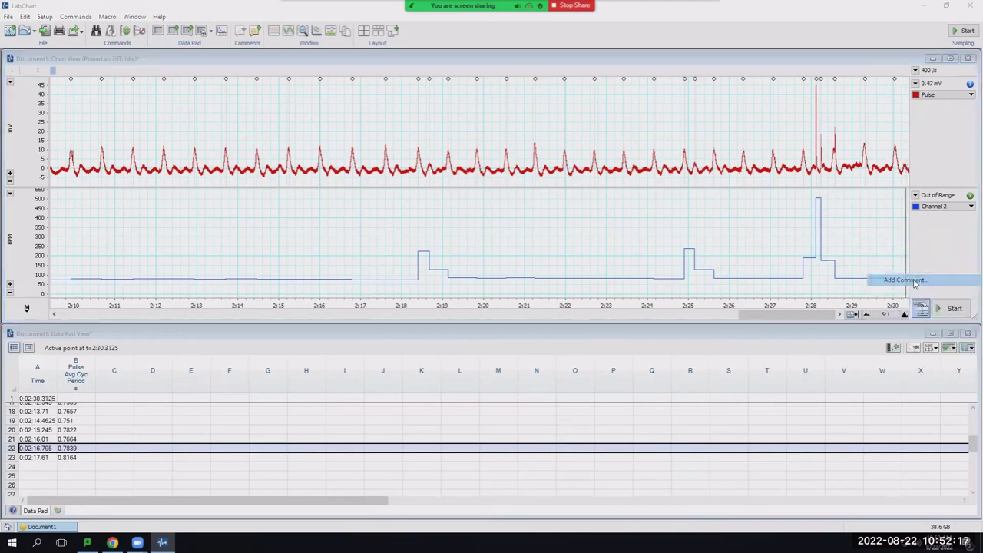
type("at rest")
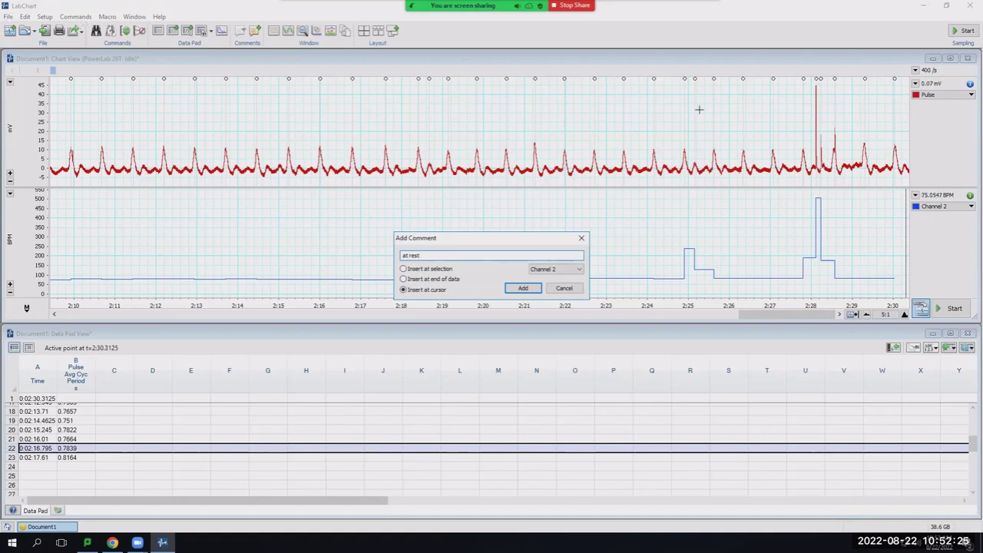
left_click(6, 17)
mouse_move(23, 20)
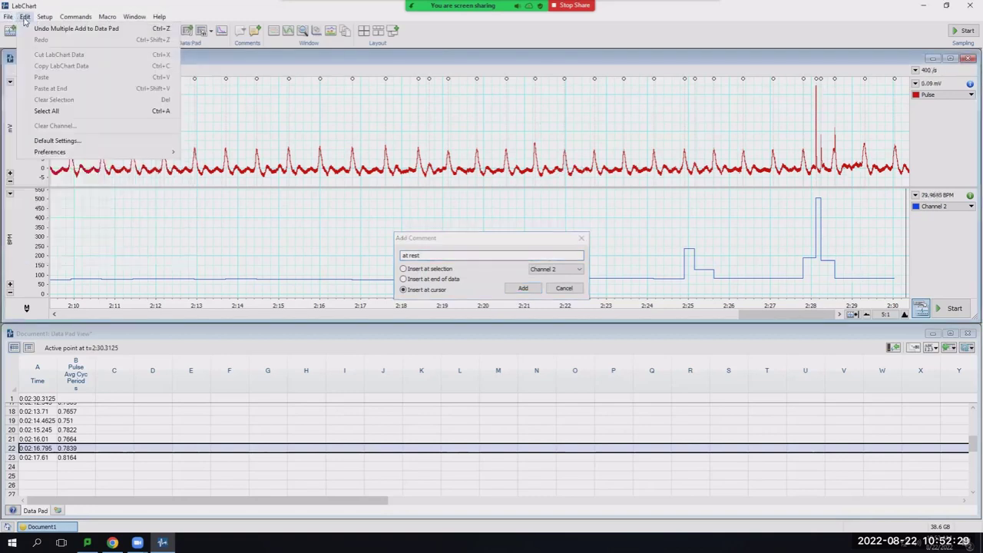
Step: Cancel the drafted comment and delete all recorded data from both channels
left_click(48, 111)
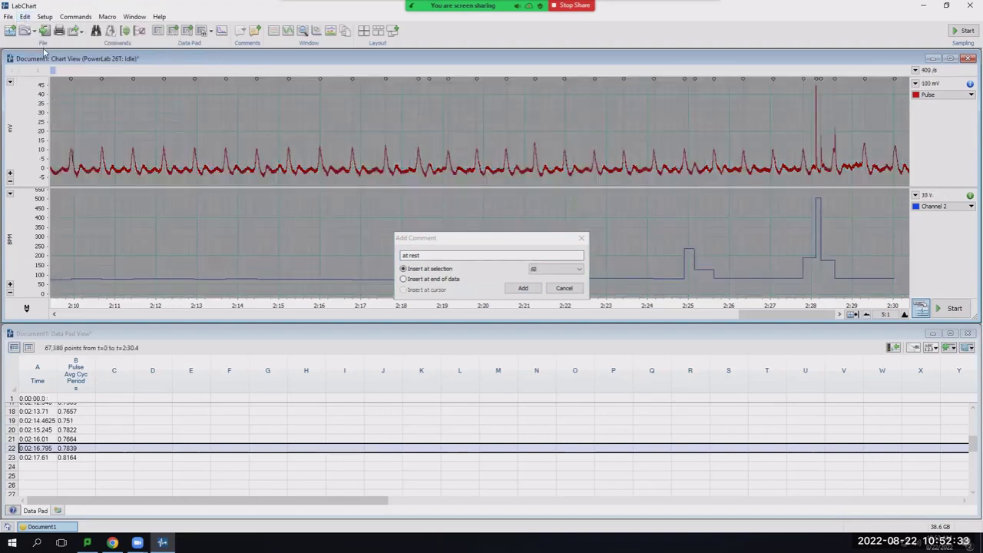
left_click(524, 190)
left_click(581, 238)
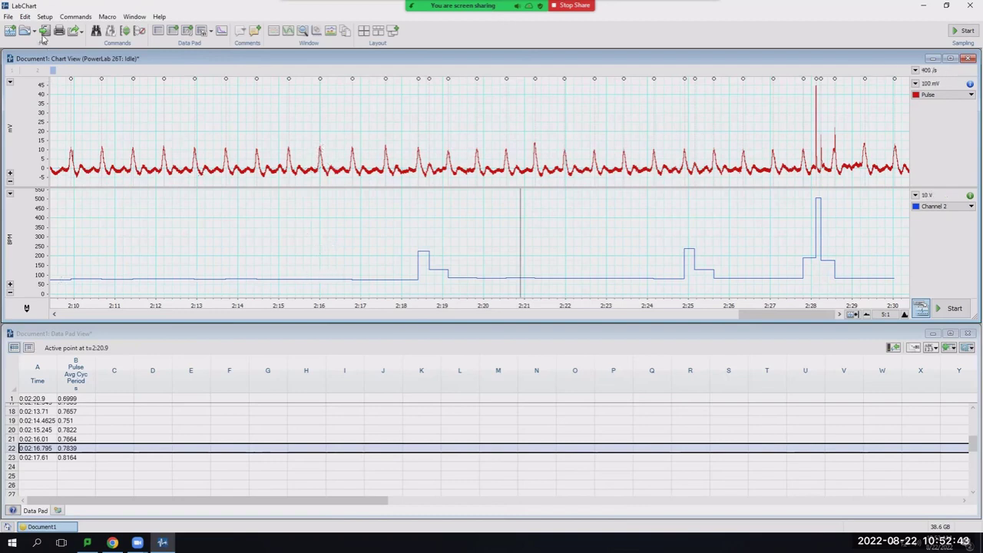
left_click(25, 17)
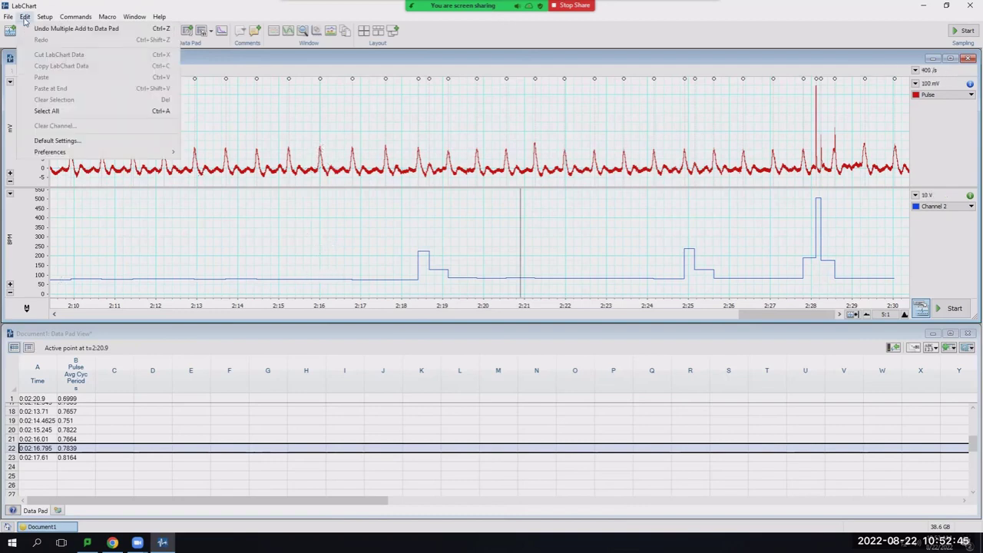
left_click(46, 111)
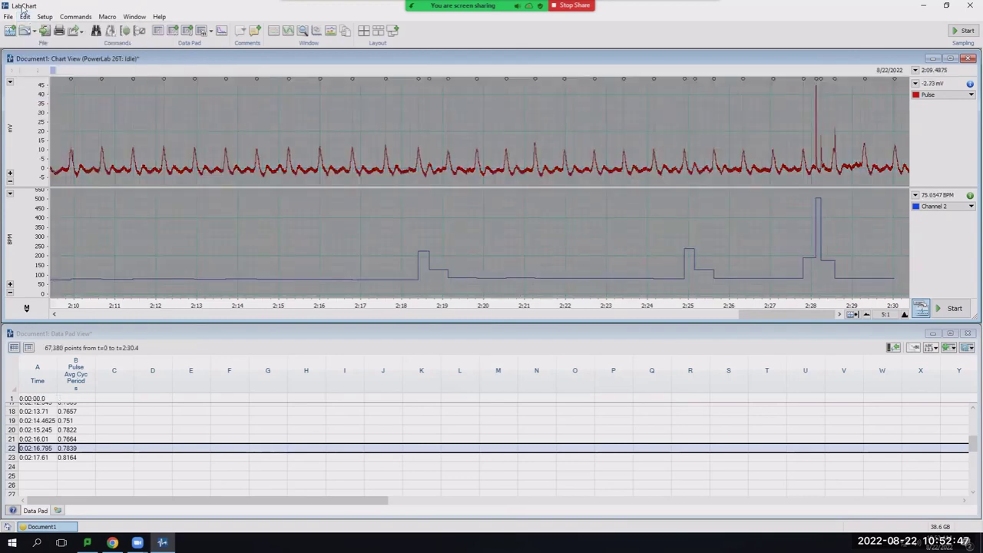
left_click(25, 17)
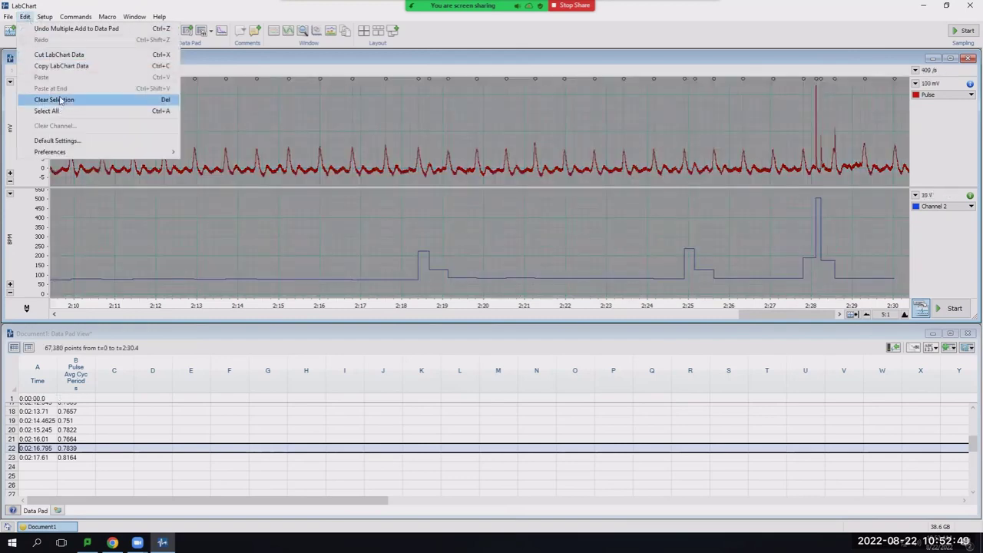
left_click(60, 100)
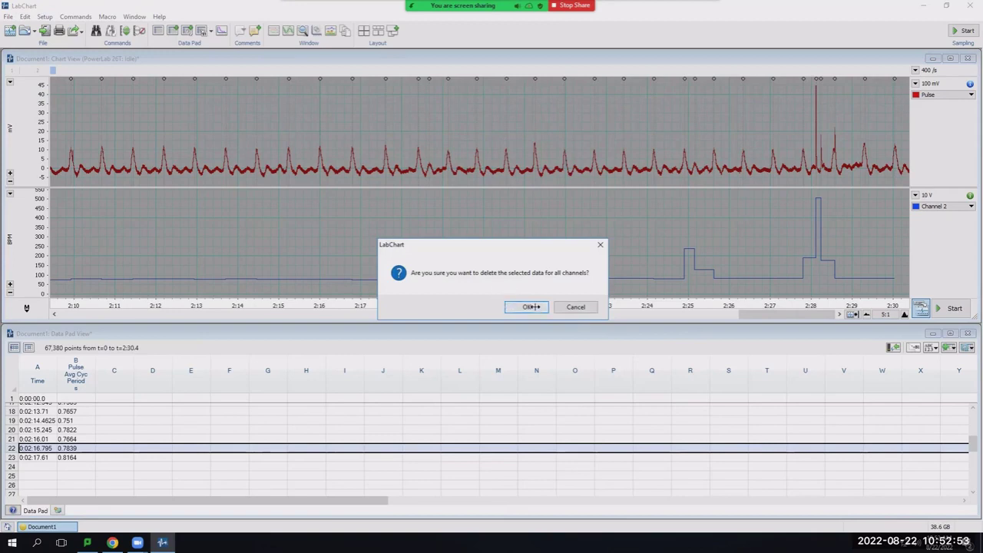
left_click(532, 306)
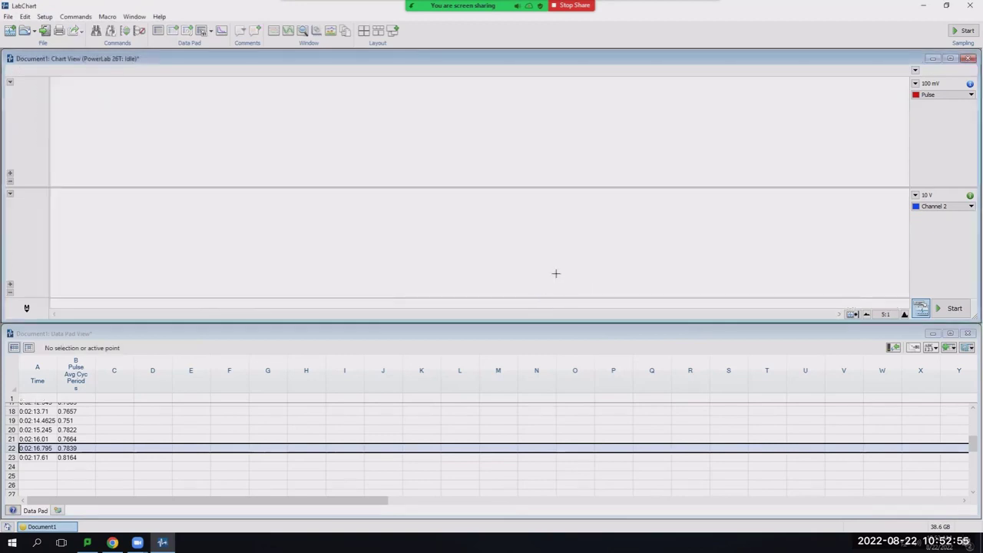
Step: Clear the contents of the Data Pad's Pulse Avg Cyc Period and Time columns
right_click(75, 372)
left_click(117, 413)
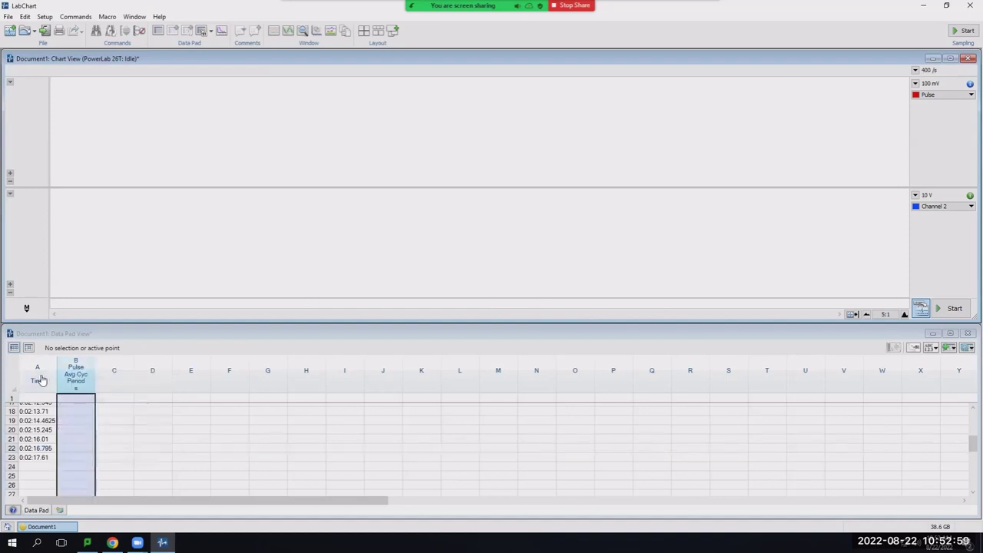
left_click(36, 376)
right_click(36, 377)
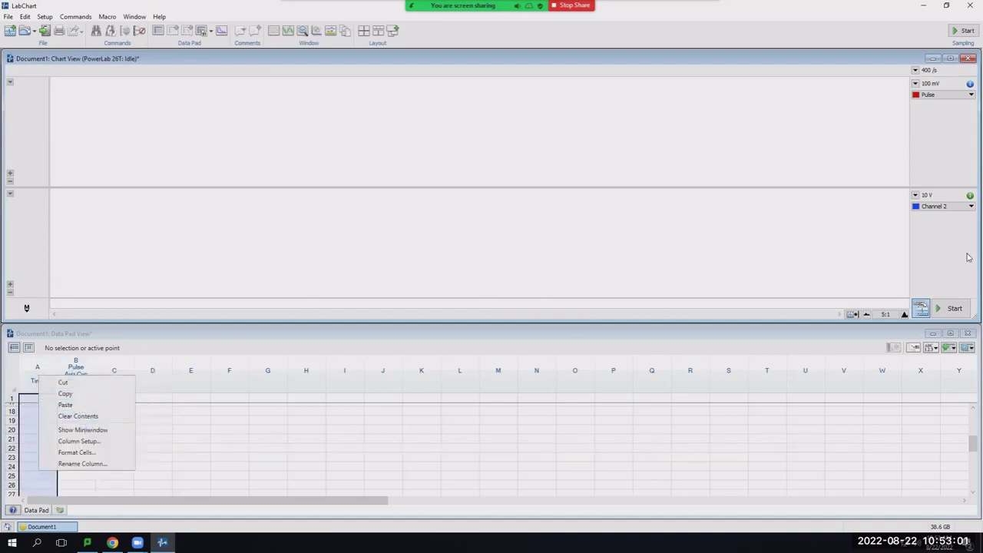
left_click(88, 416)
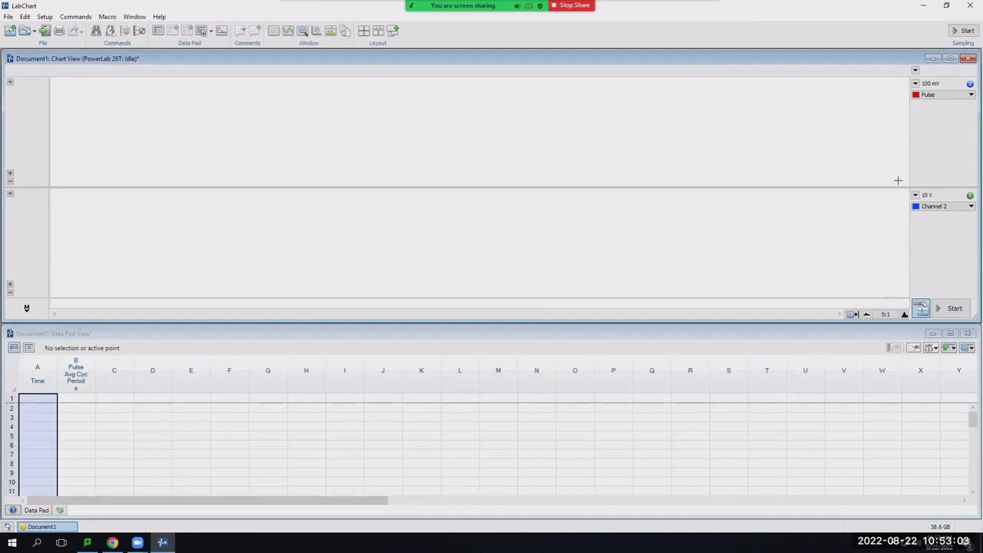
Step: Make a brief test recording of about one second
right_click(897, 181)
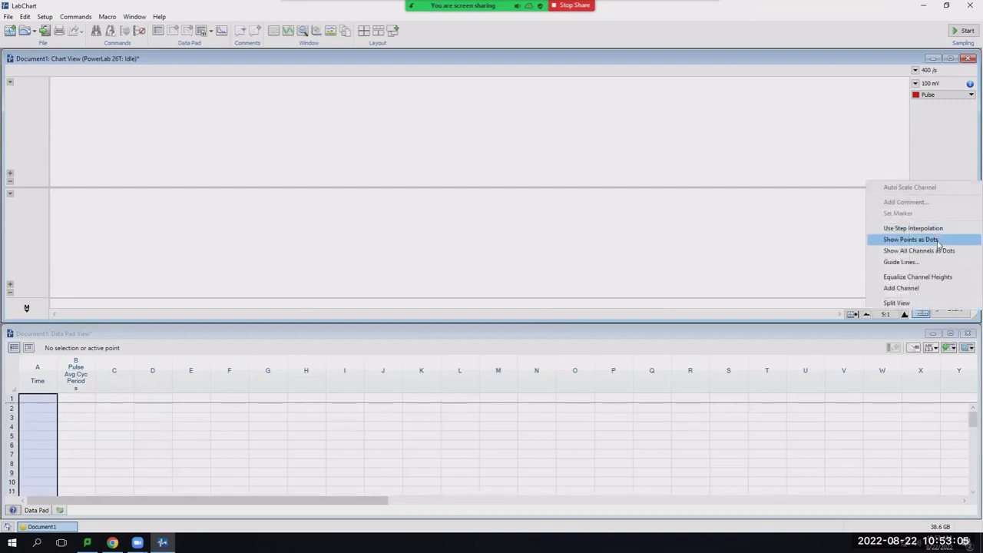
left_click(808, 227)
right_click(879, 238)
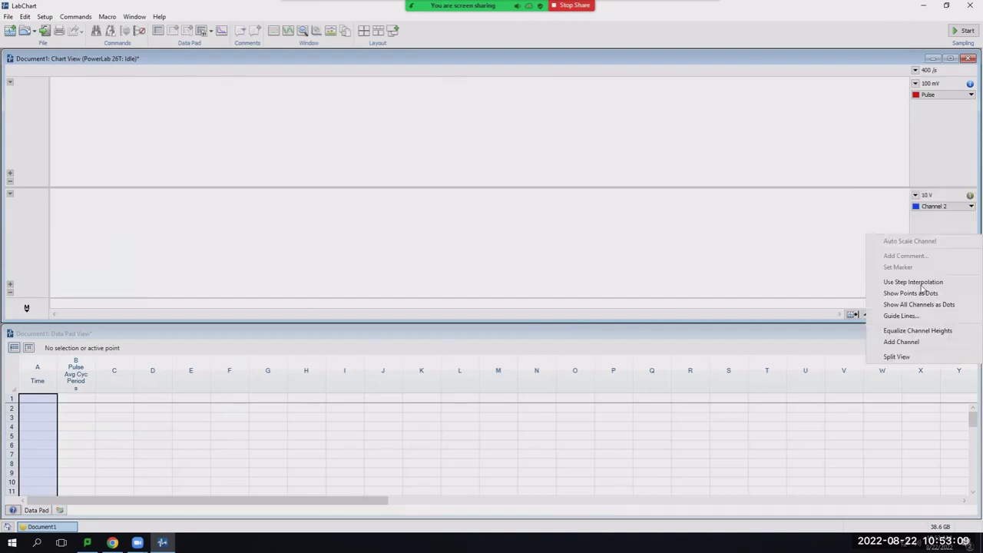
key("Escape")
left_click(952, 309)
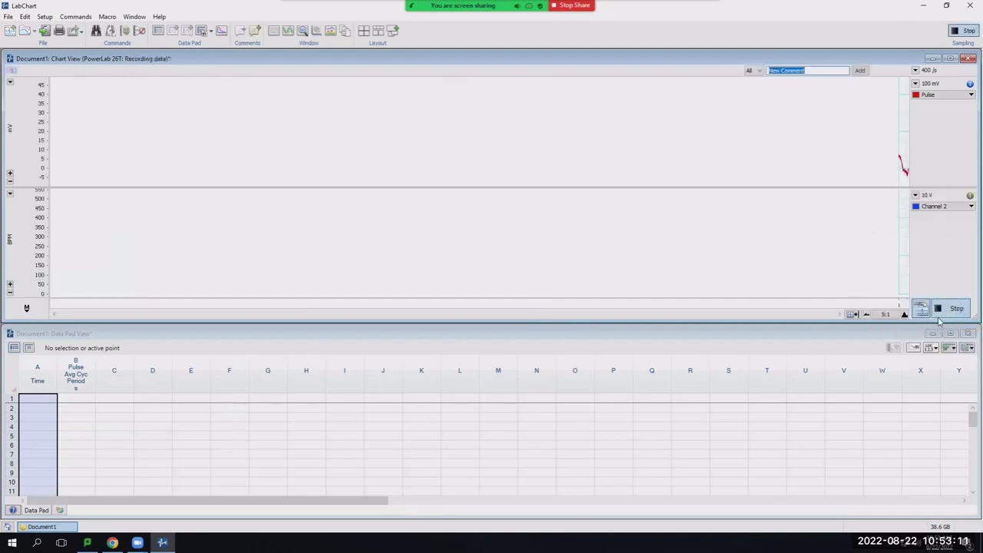
left_click(952, 308)
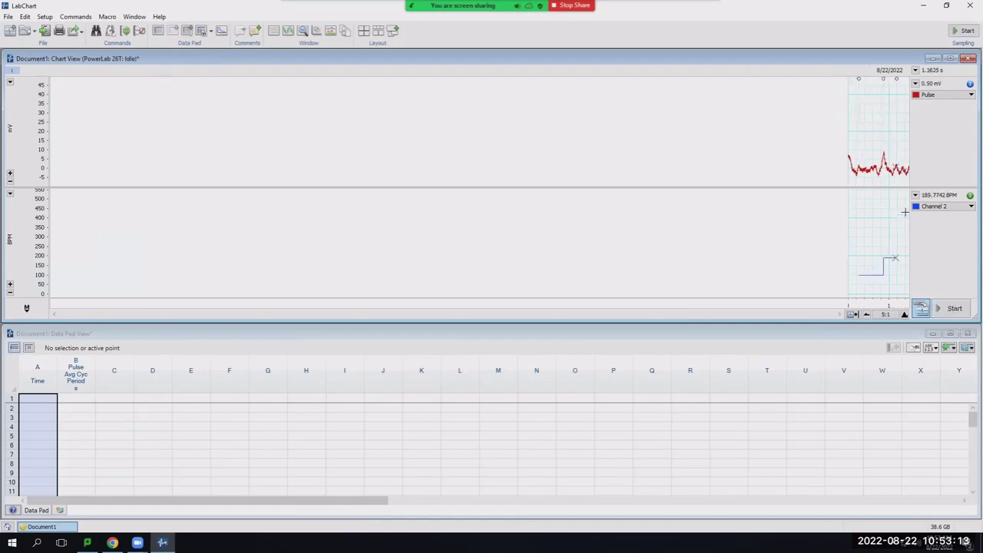
Step: Add an 'at rest' comment to the new recording on Channel 2
right_click(905, 216)
left_click(920, 238)
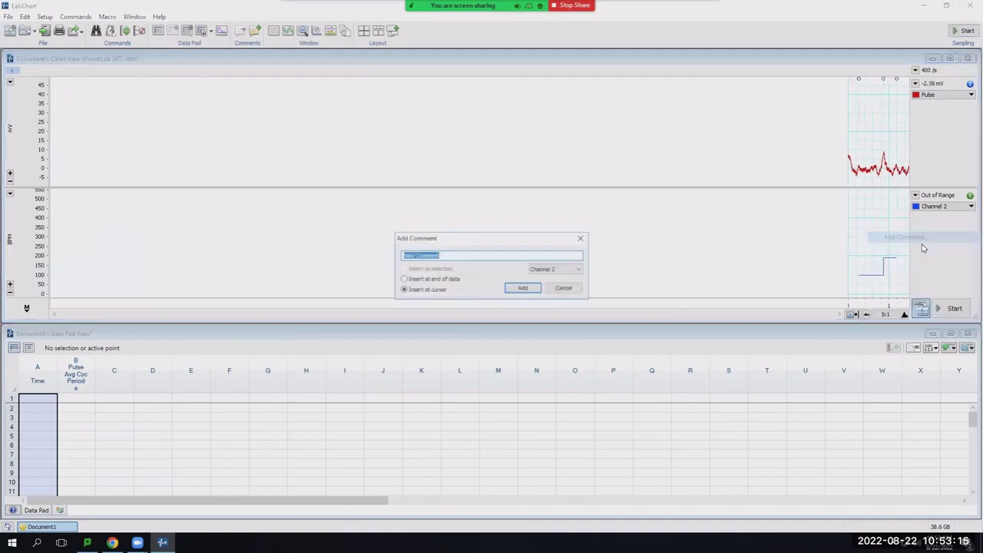
type("at rest")
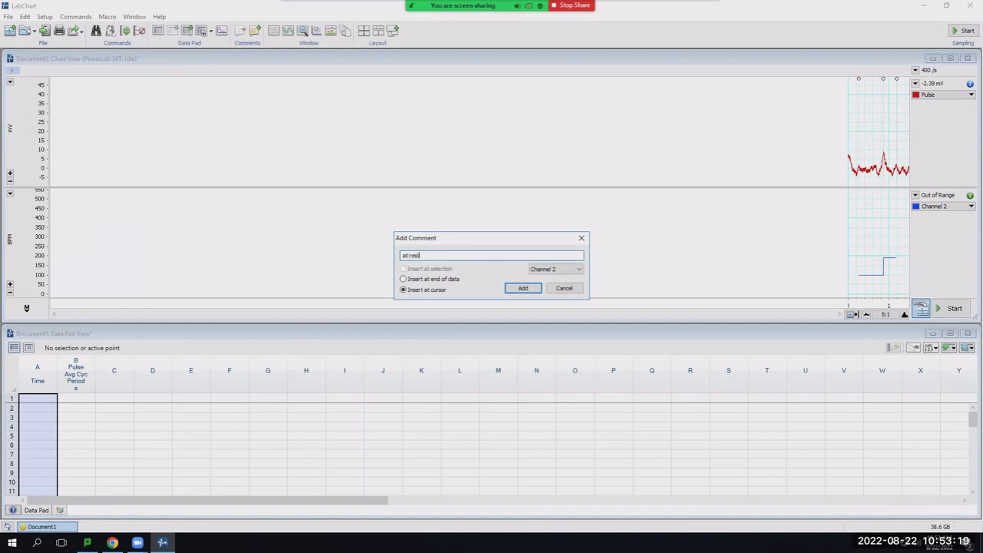
left_click(524, 288)
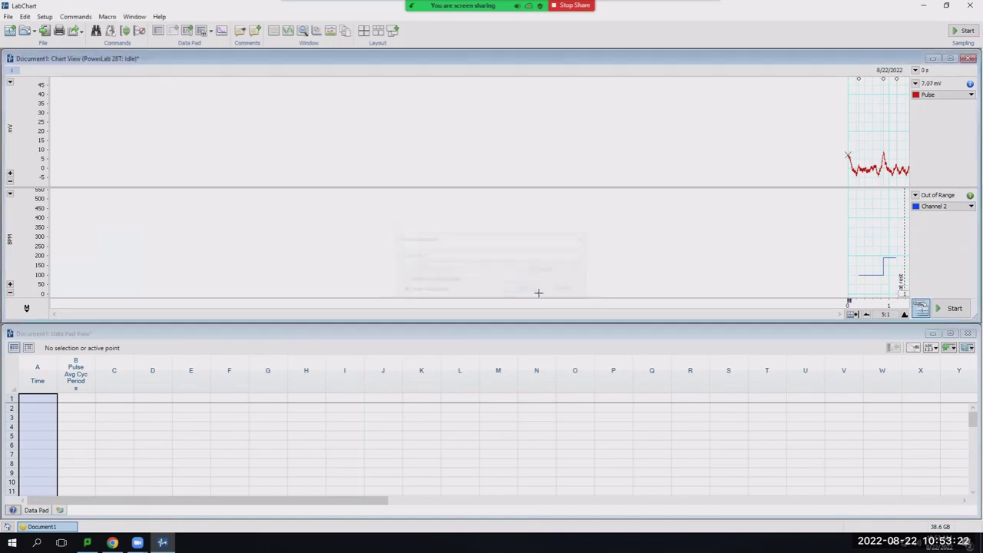
Step: Start a new recording to capture about a minute of pulse and BPM
left_click(955, 310)
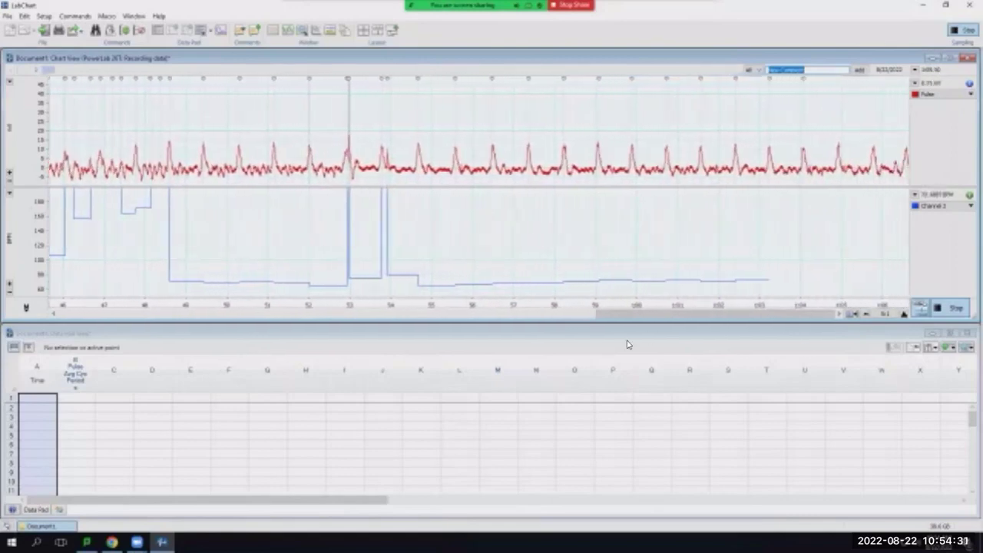
Step: Stop recording, add an 'after 2 minutes of stairs' comment, and resume recording
left_click(952, 310)
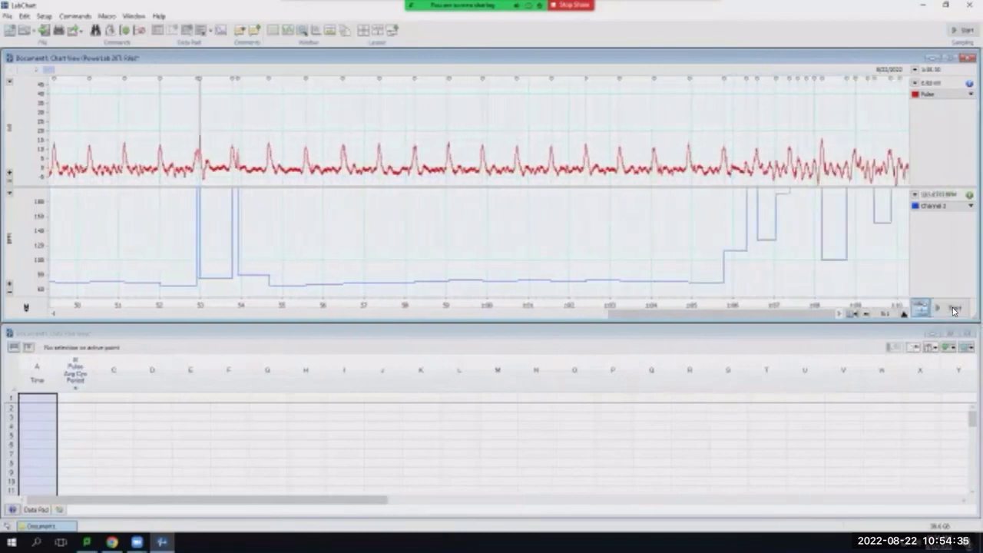
right_click(904, 211)
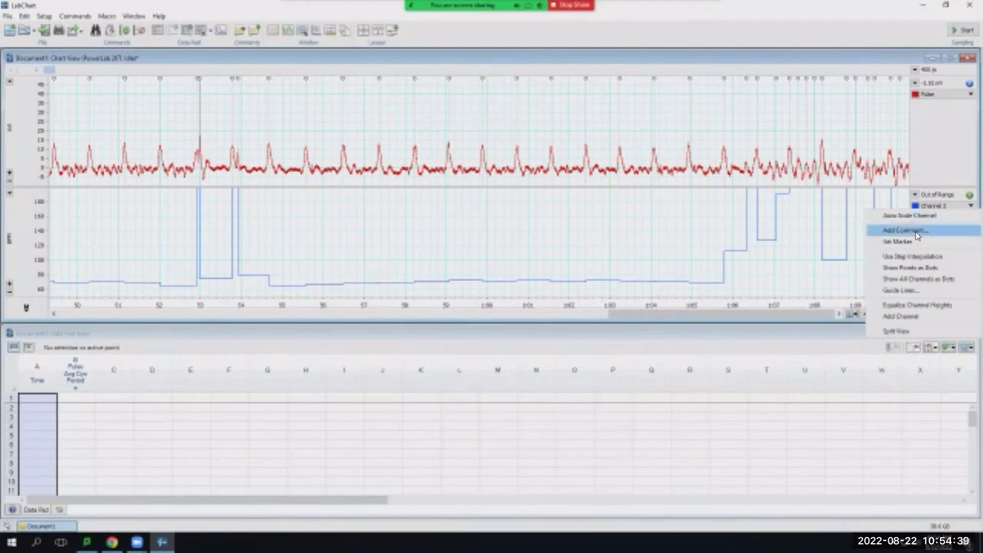
left_click(906, 231)
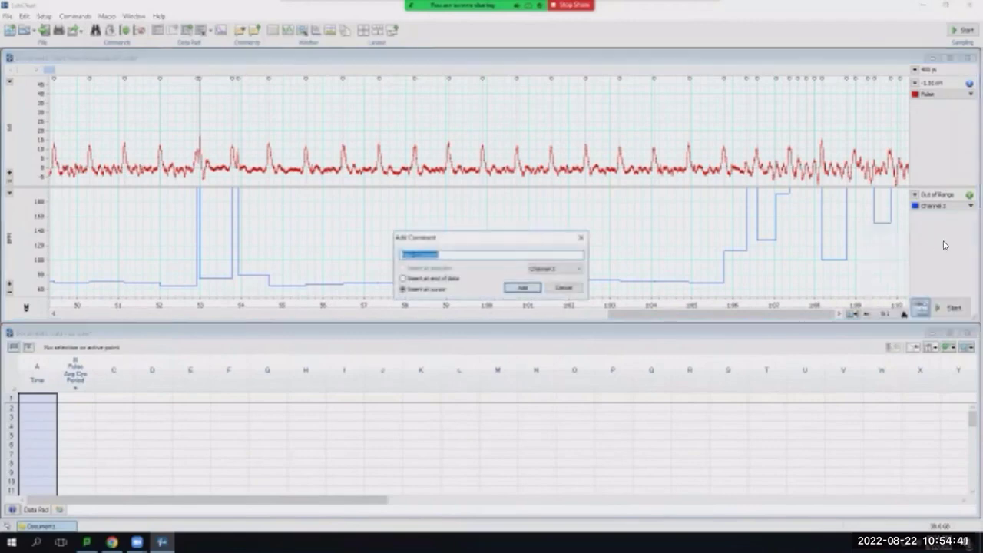
type("after 2 minutes")
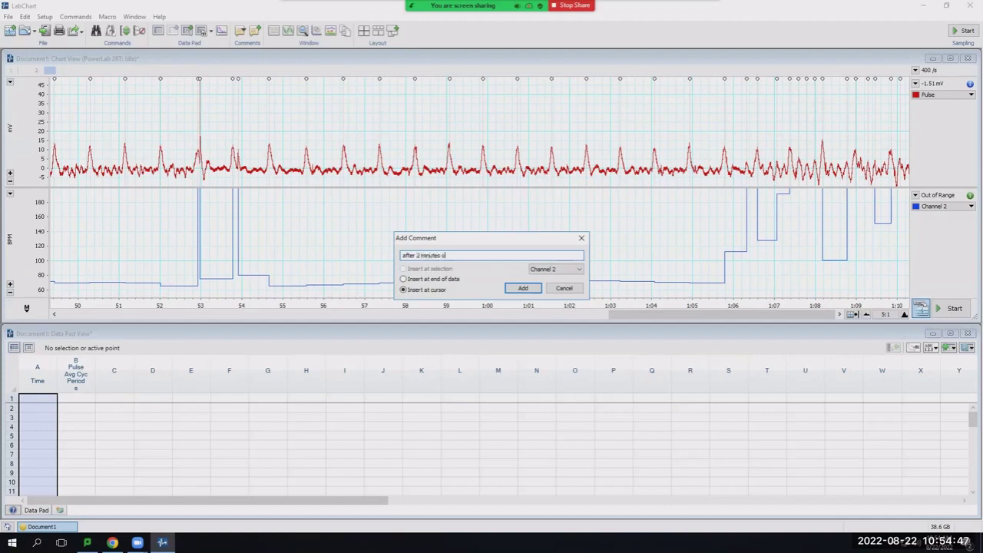
type("of stairs")
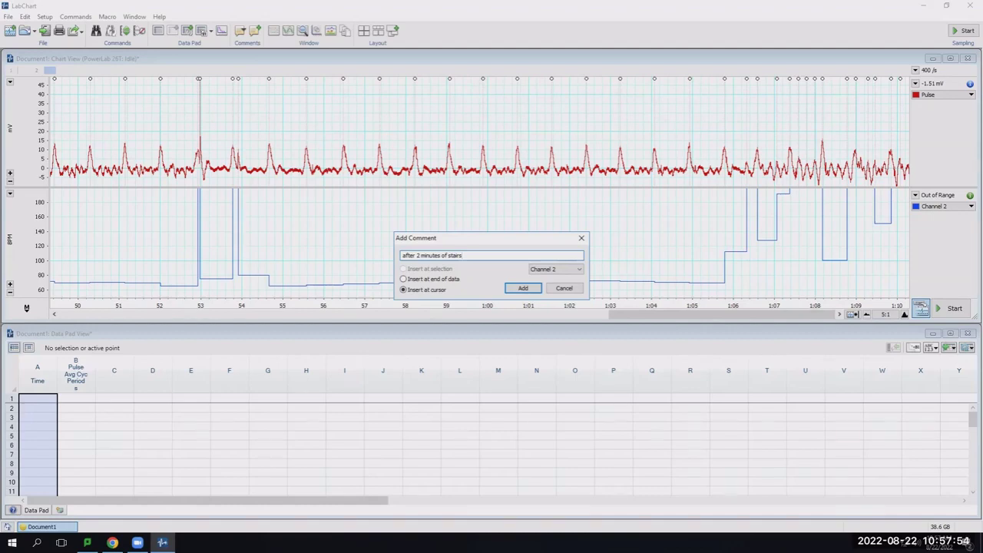
left_click(524, 288)
left_click(953, 309)
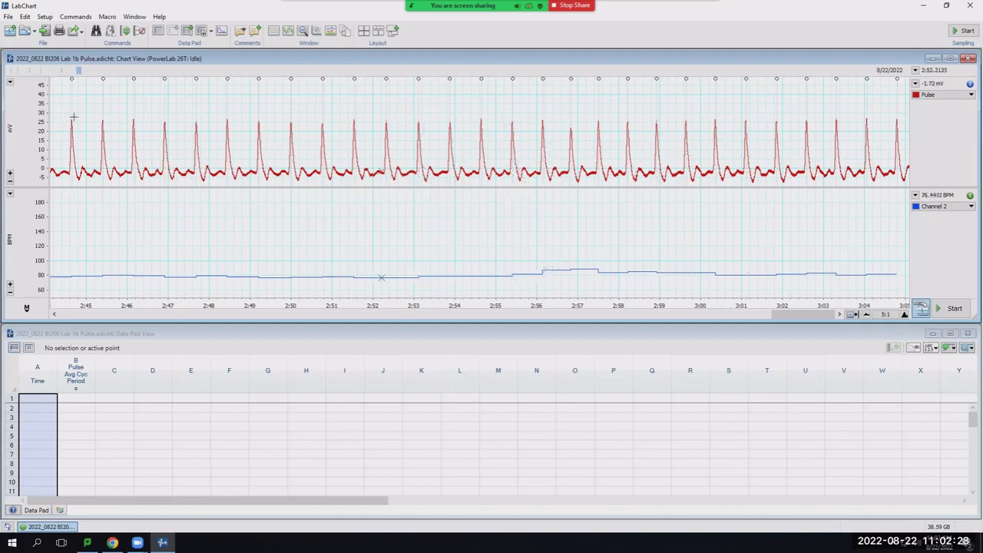
Step: Save 2022_0822 BI206 Lab 1b Pulse.adicht in place, cancelling Save As so no copy is made
left_click(8, 16)
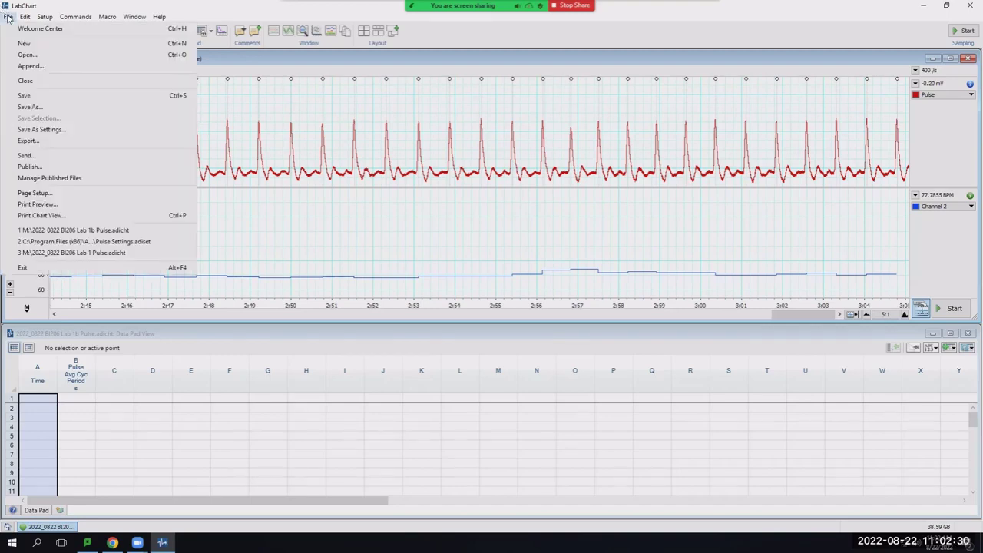
left_click(26, 96)
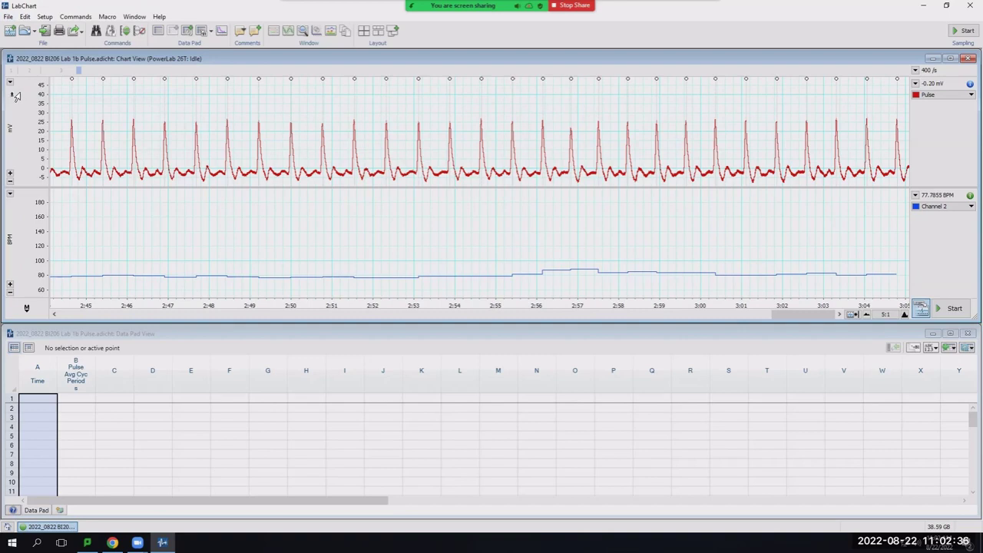
left_click(8, 16)
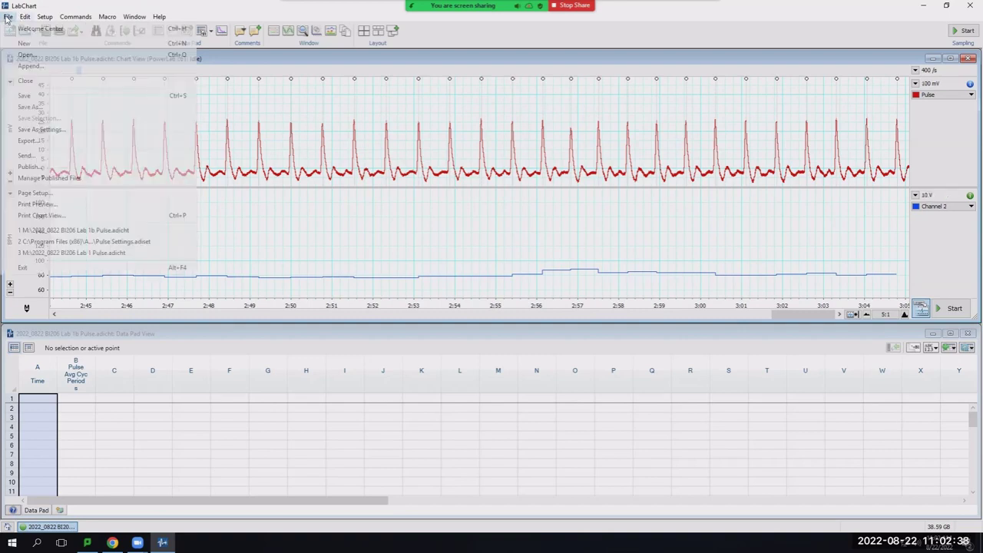
left_click(34, 111)
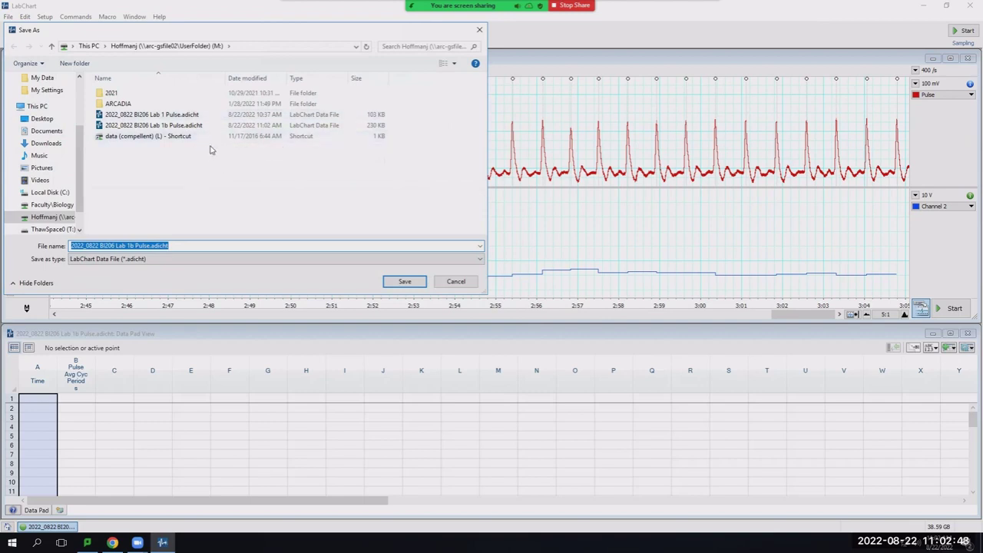
left_click(453, 281)
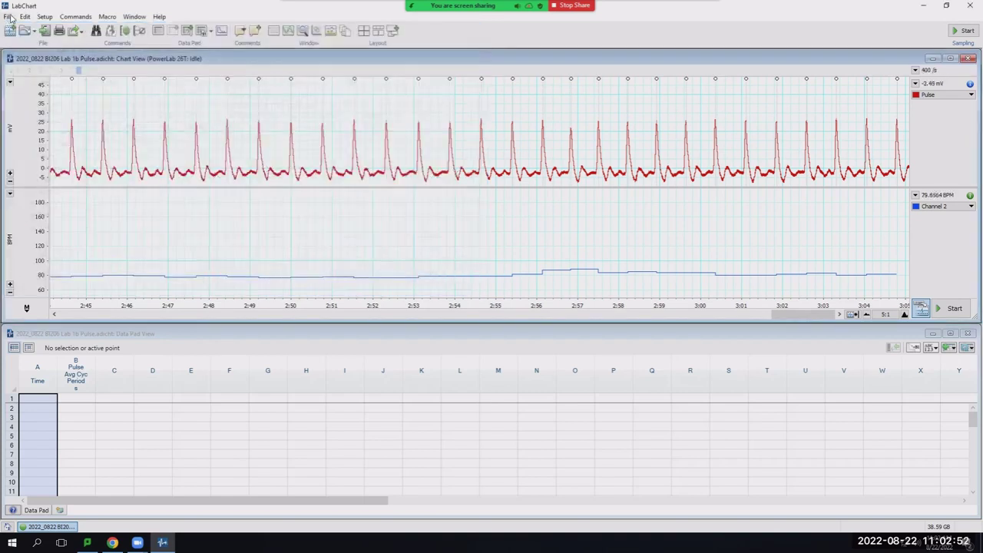
Step: Exit LabChart 8 from the File menu, returning to the Windows desktop
left_click(9, 17)
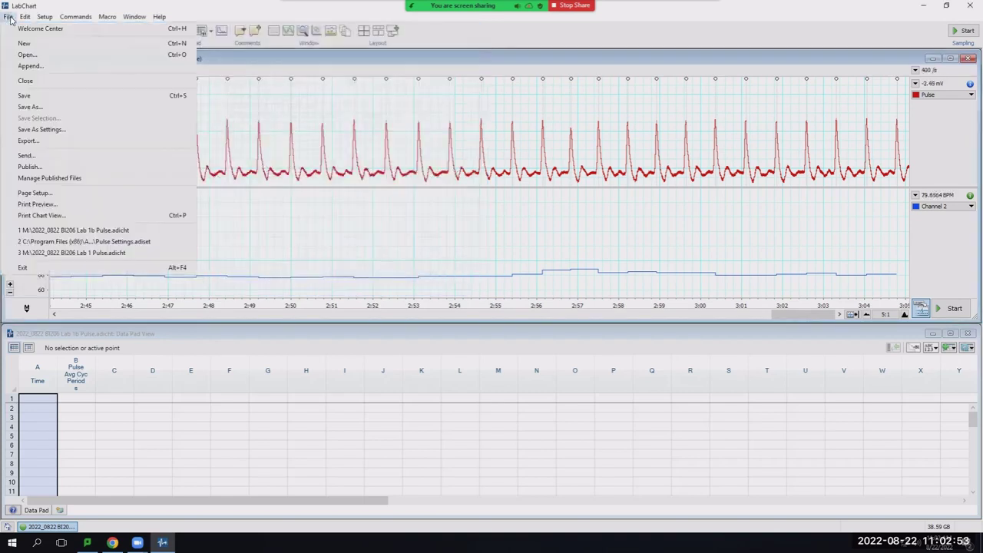
left_click(58, 268)
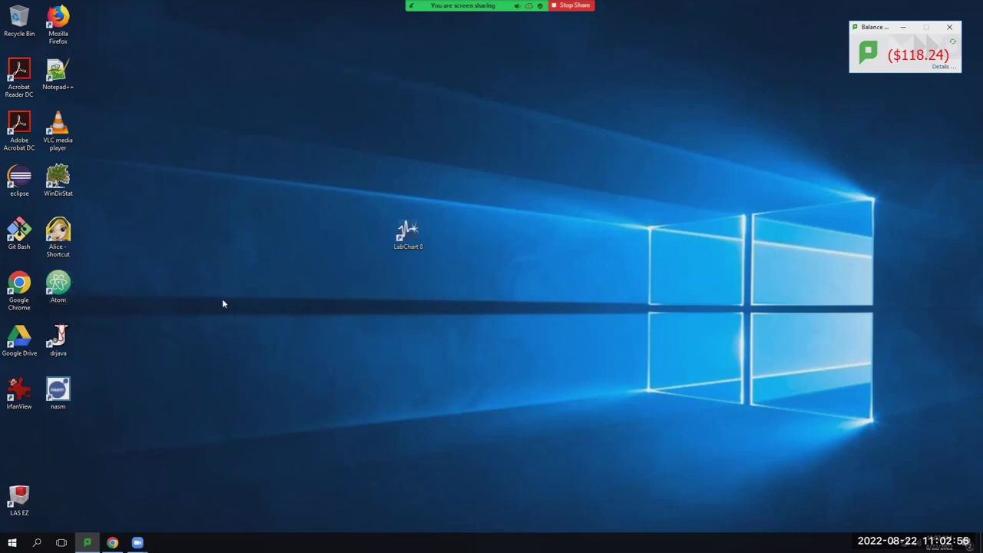